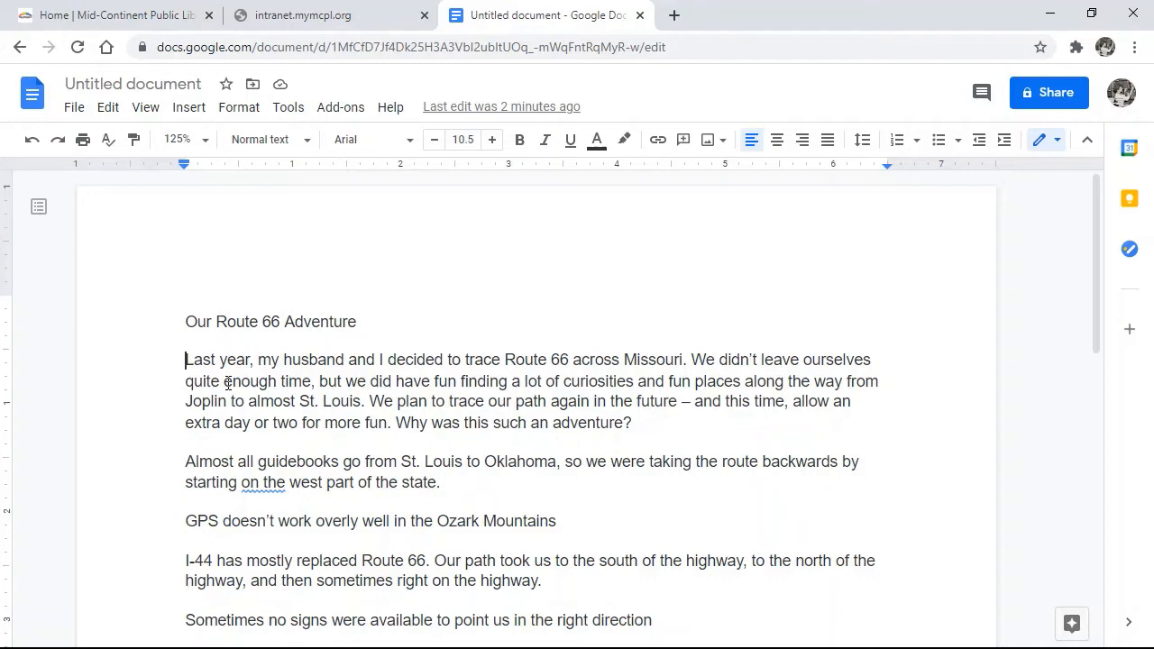
- Center the title line "Our Route 66 Adventure"
left_click(258, 322)
left_click(777, 145)
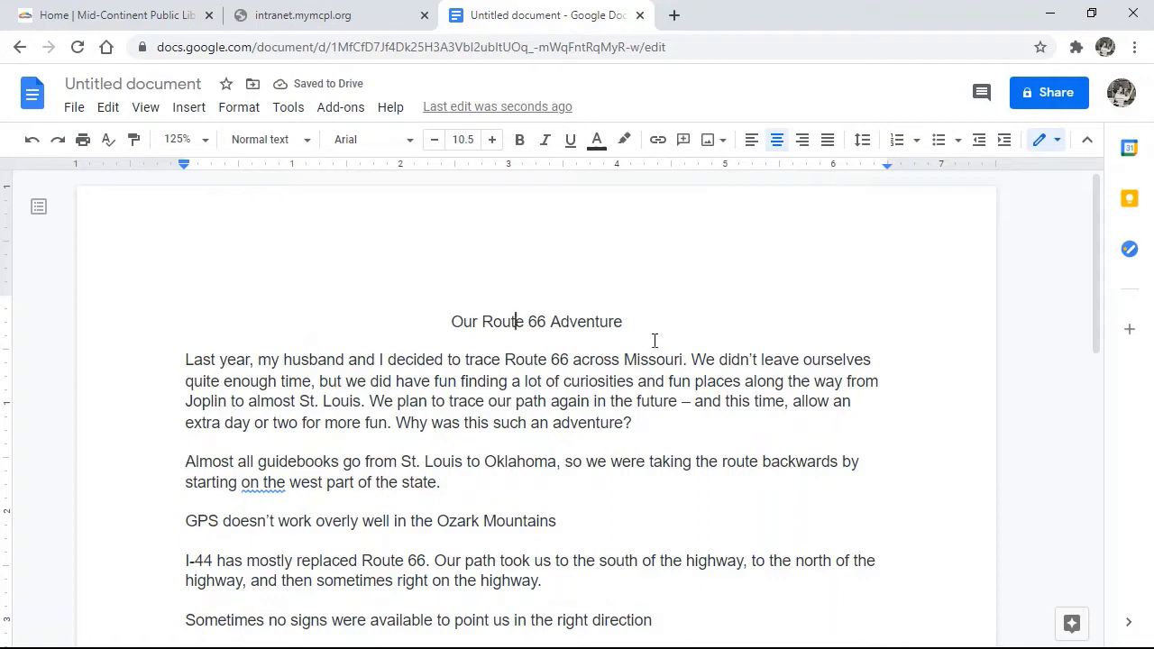
- Center the first three paragraphs below the title one at a time, ending with the "GPS doesn't work" line
left_click(568, 380)
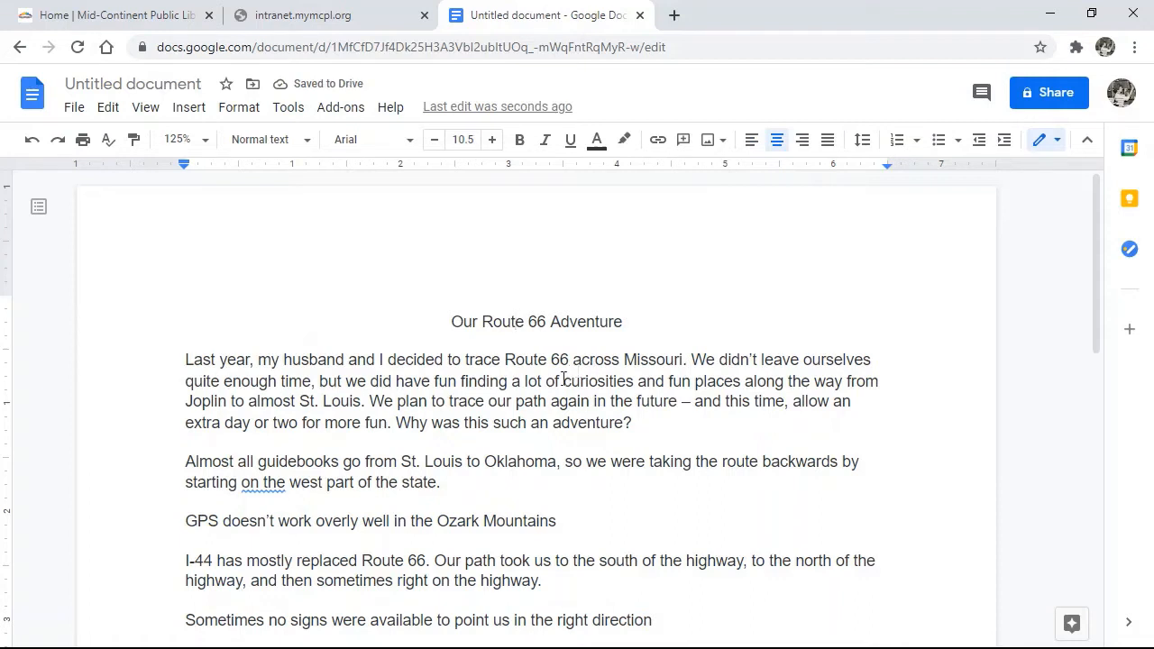
left_click(777, 141)
left_click(608, 466)
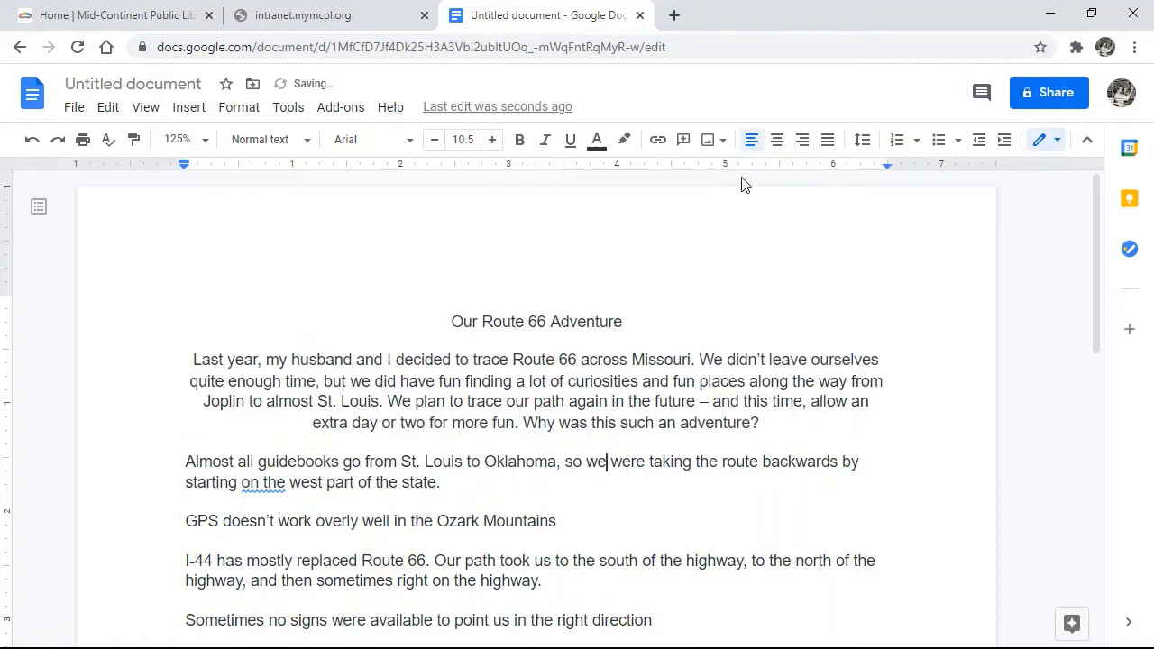
left_click(776, 140)
left_click(515, 521)
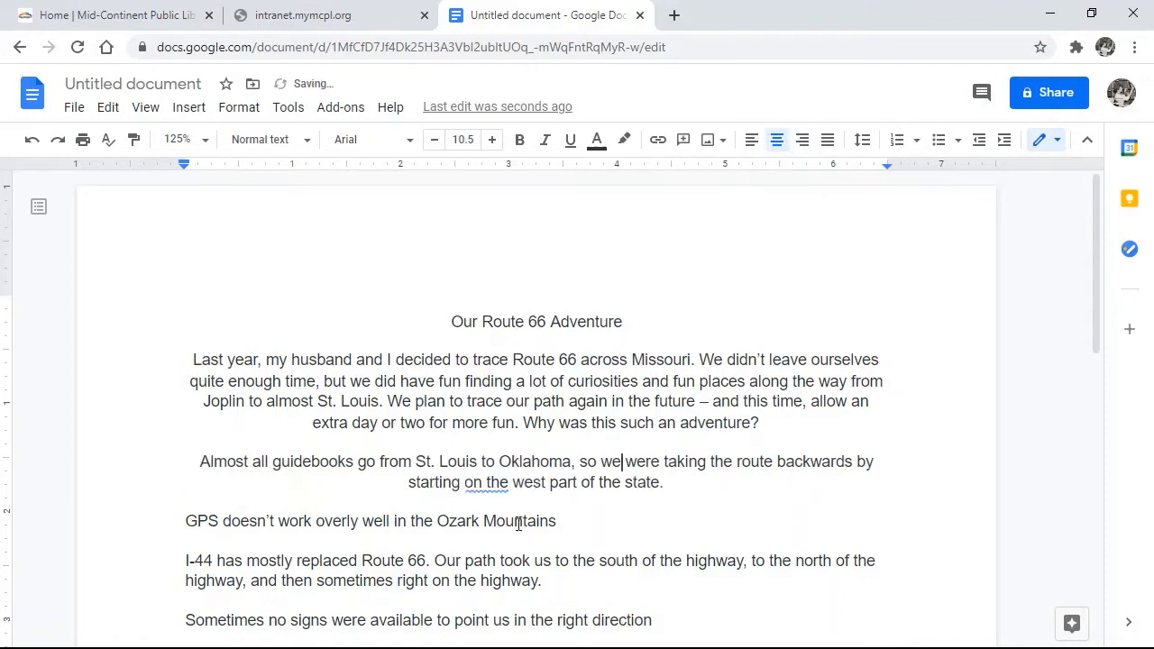
left_click(776, 143)
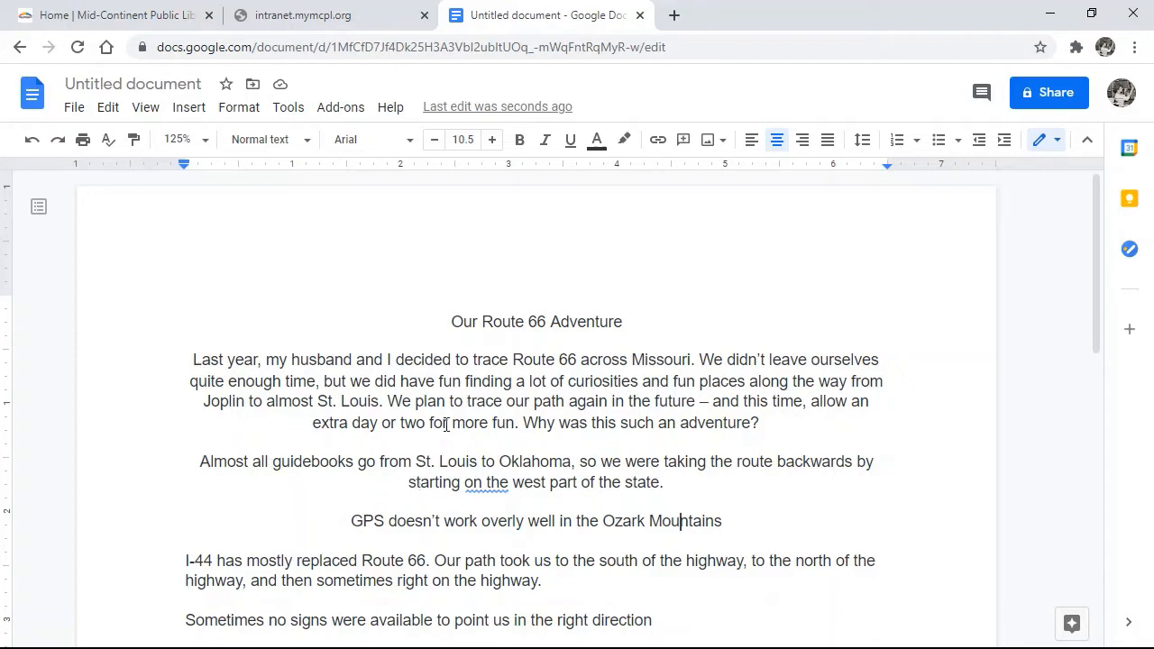
- Return the three paragraphs below the title to left alignment one at a time, starting from the "GPS doesn't work" line
left_click(424, 521)
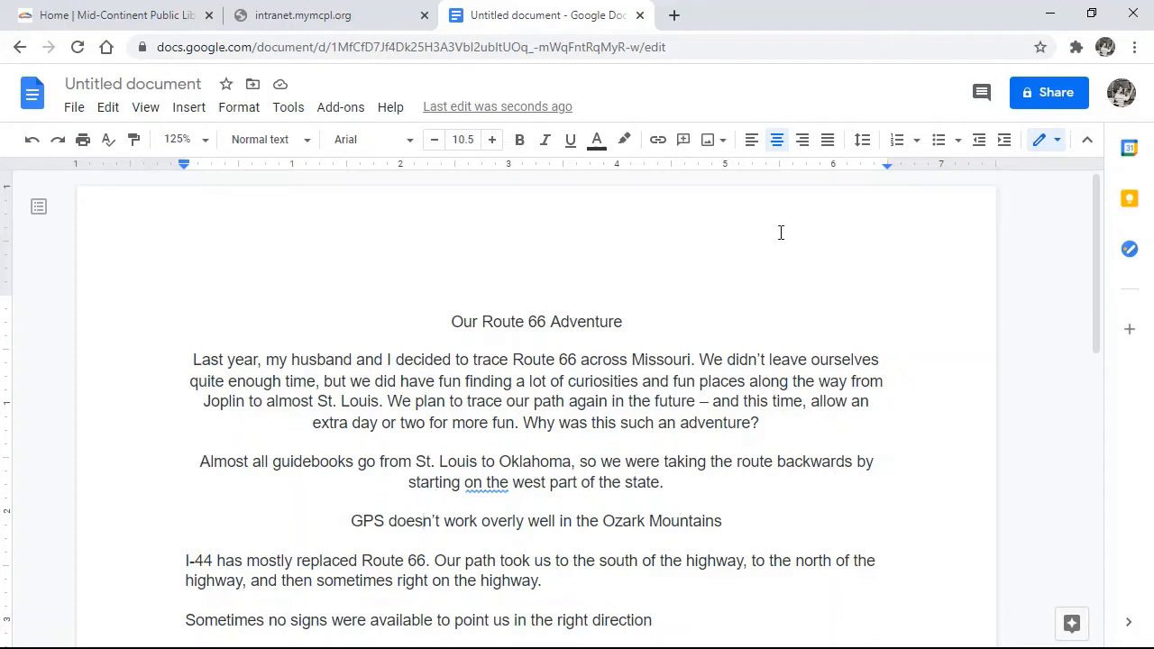
left_click(751, 139)
left_click(526, 460)
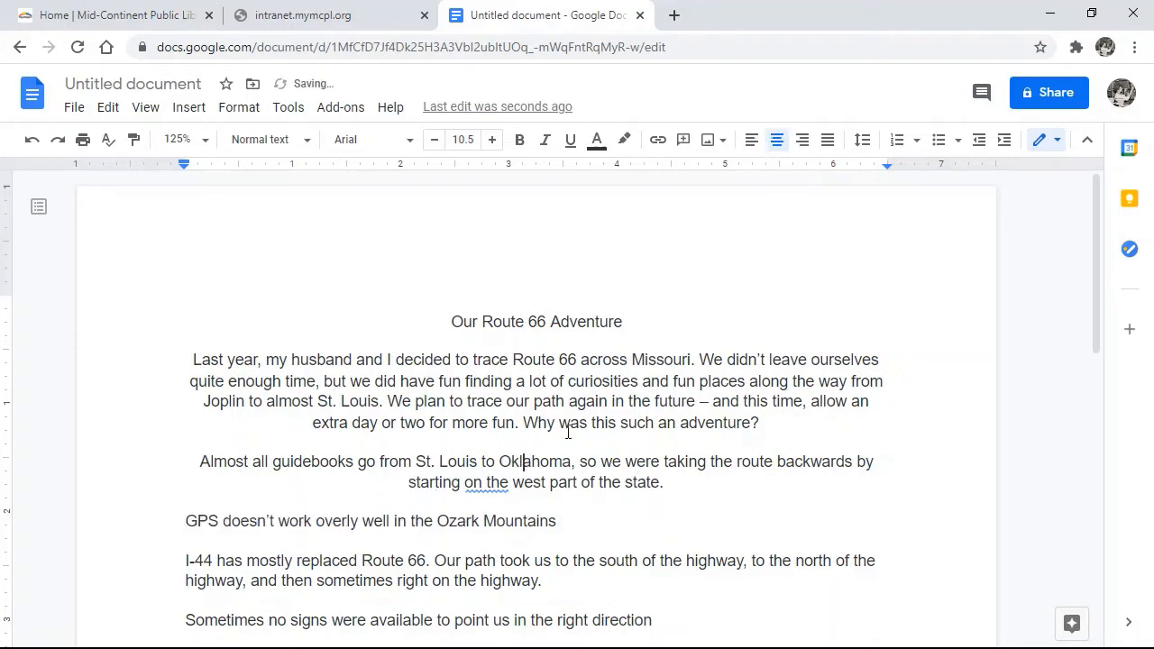
left_click(751, 144)
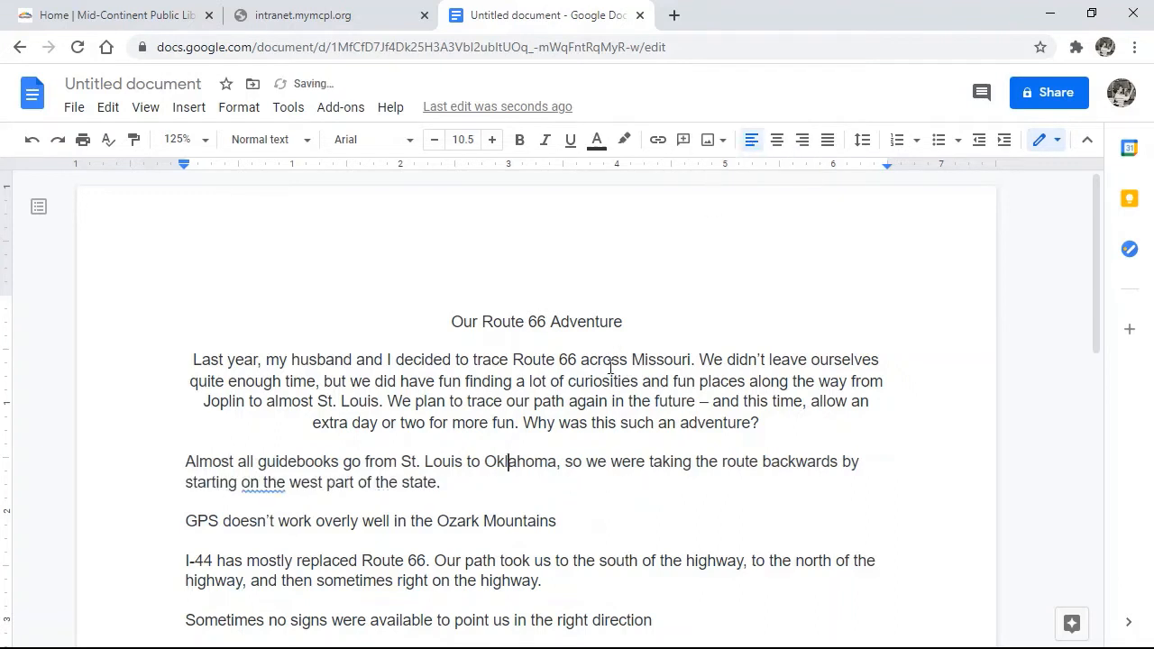
left_click(752, 142)
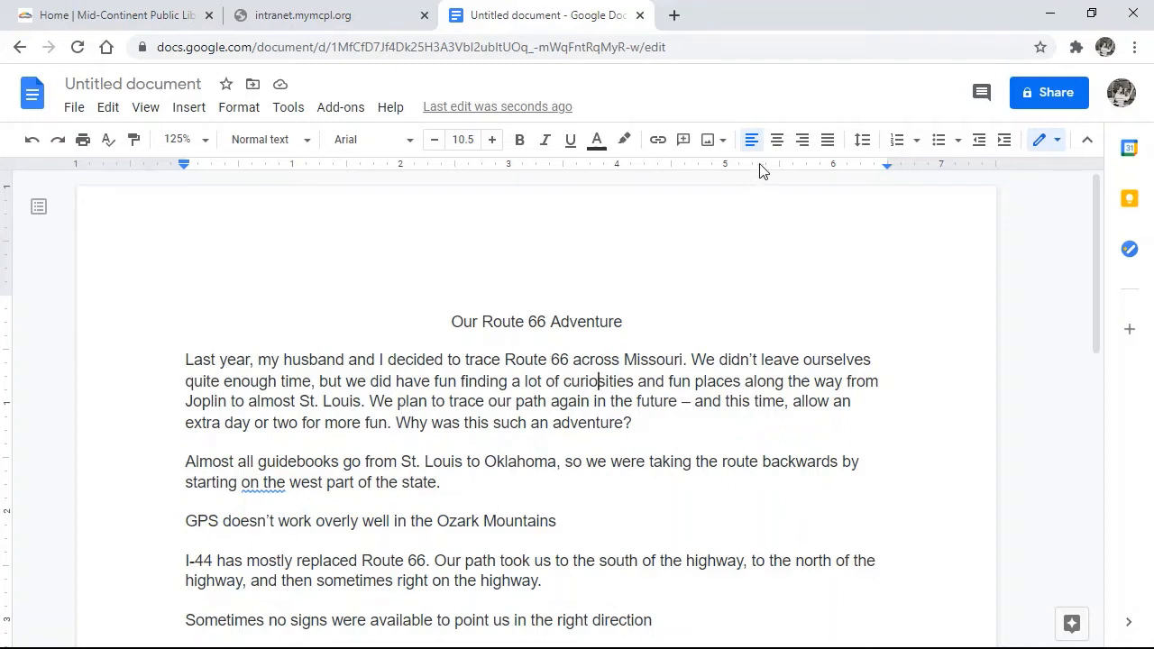
- Try right alignment and justified alignment on the "Last year" paragraph, returning it to left alignment after each
left_click(803, 144)
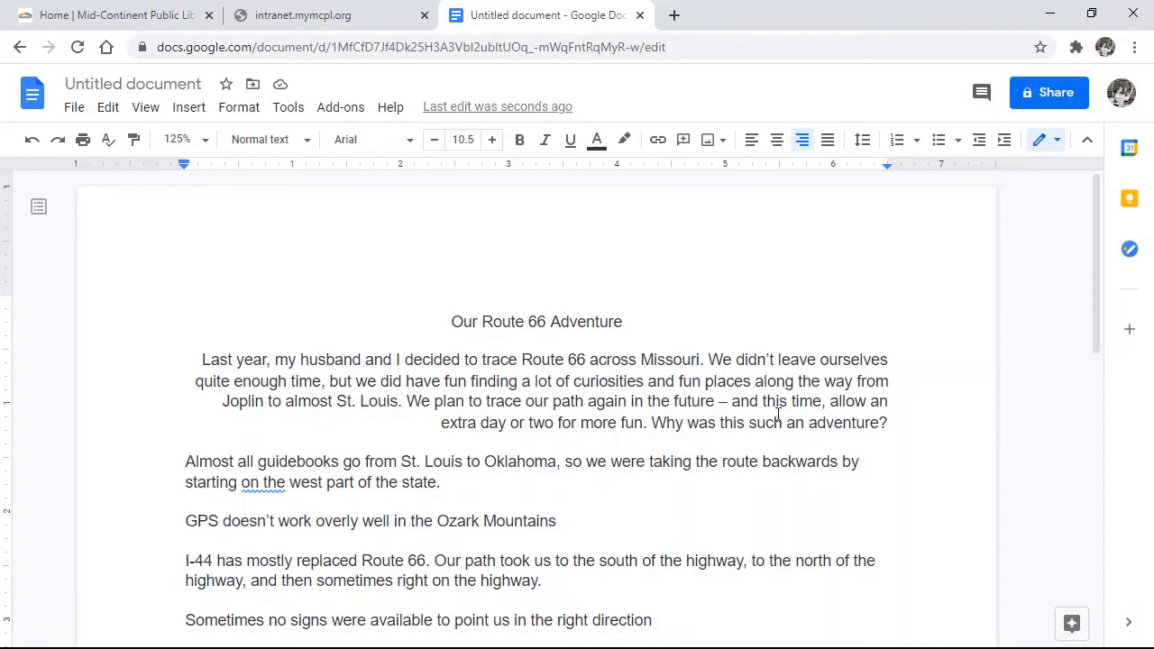
left_click(751, 142)
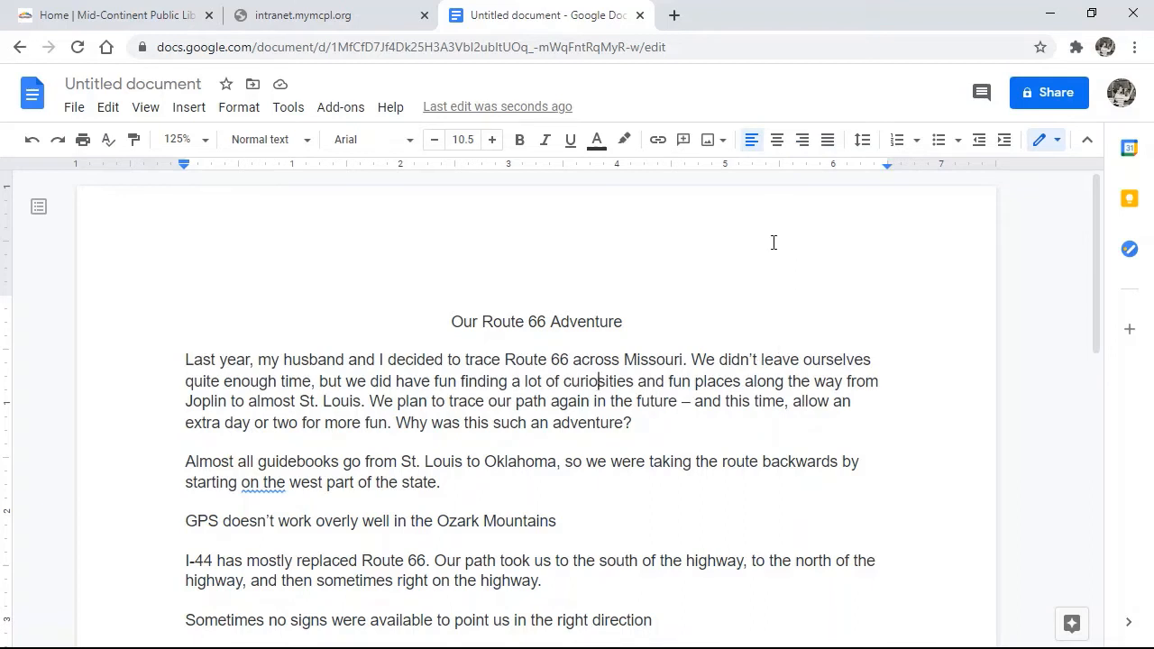
left_click(830, 149)
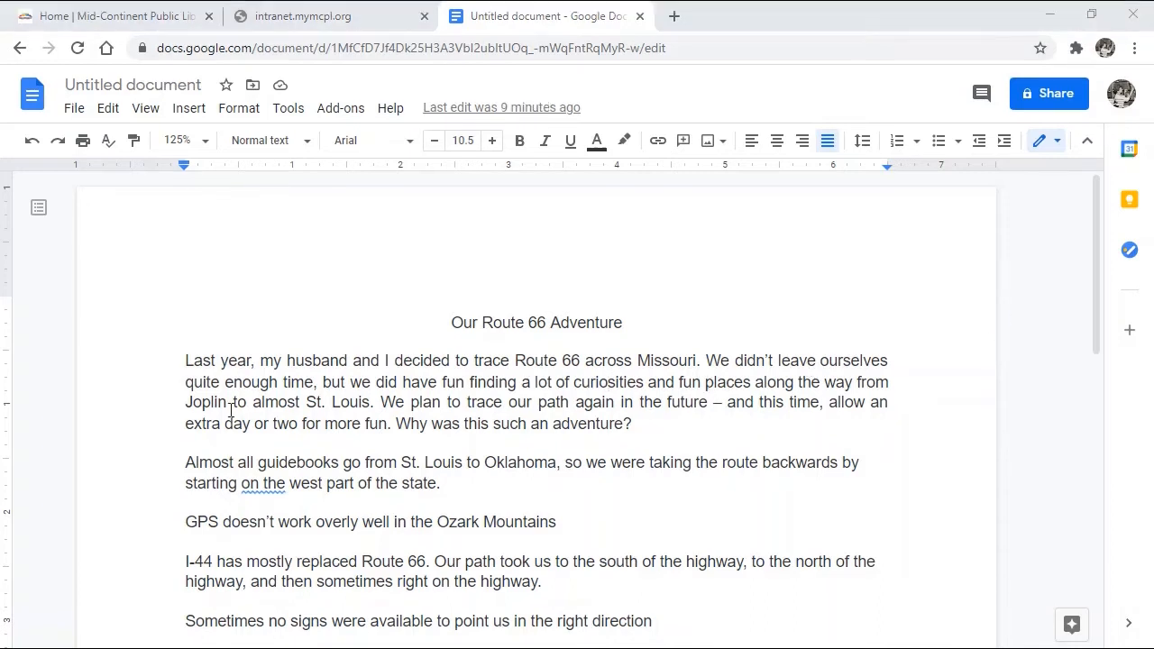
left_click(241, 381)
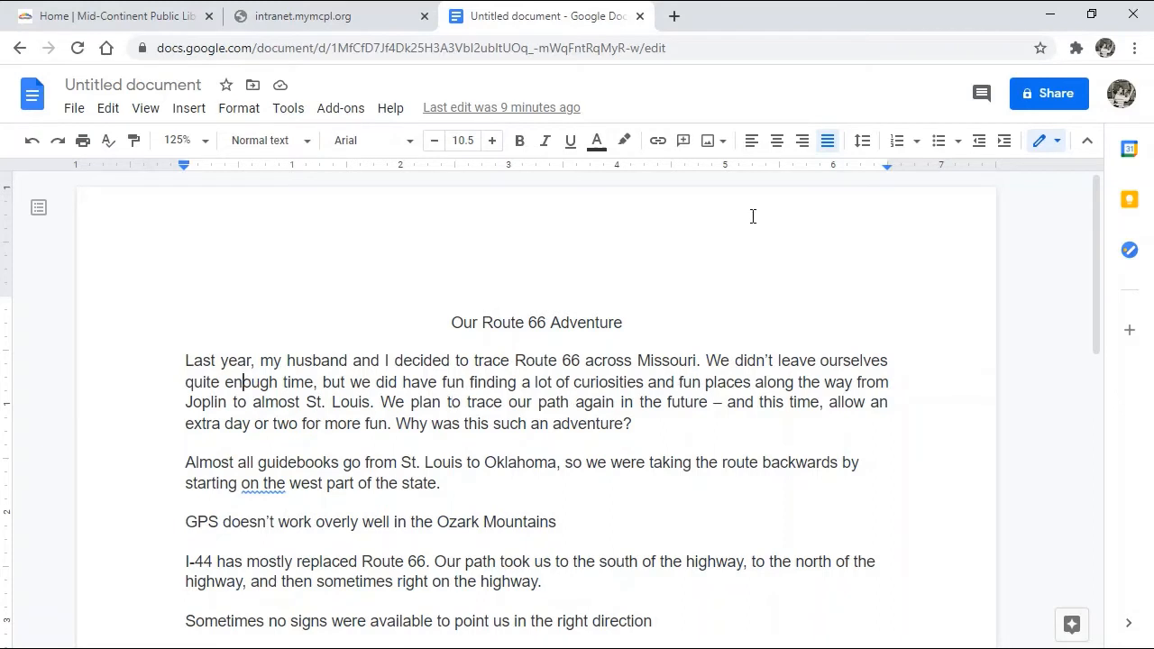
left_click(750, 144)
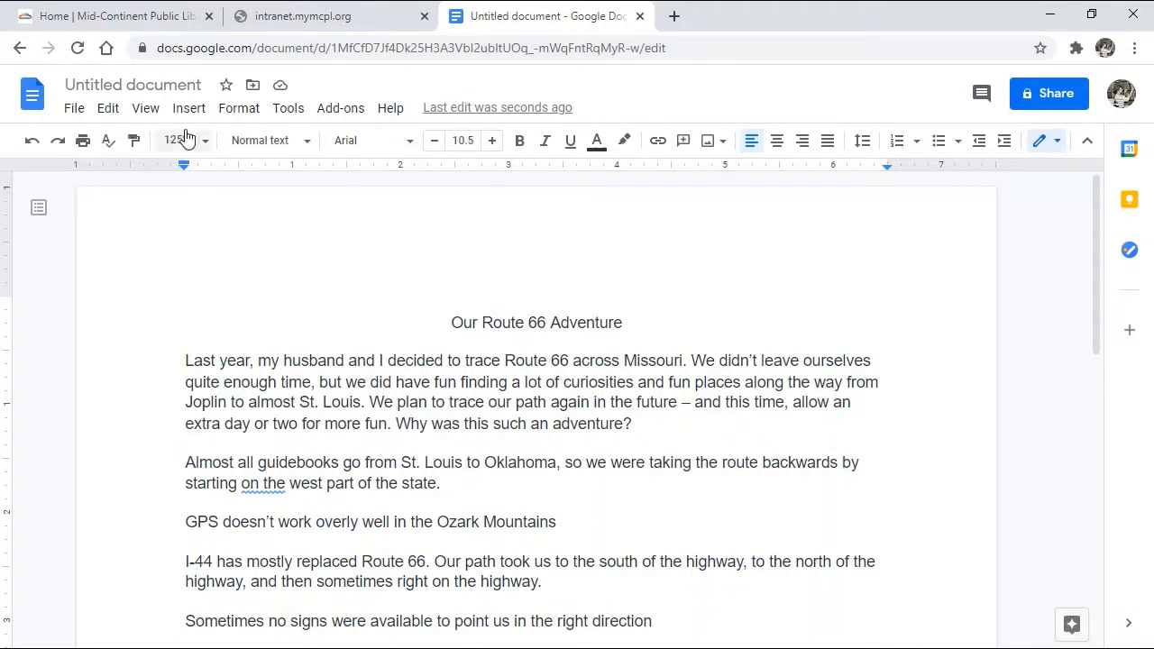
left_click(251, 122)
mouse_move(265, 153)
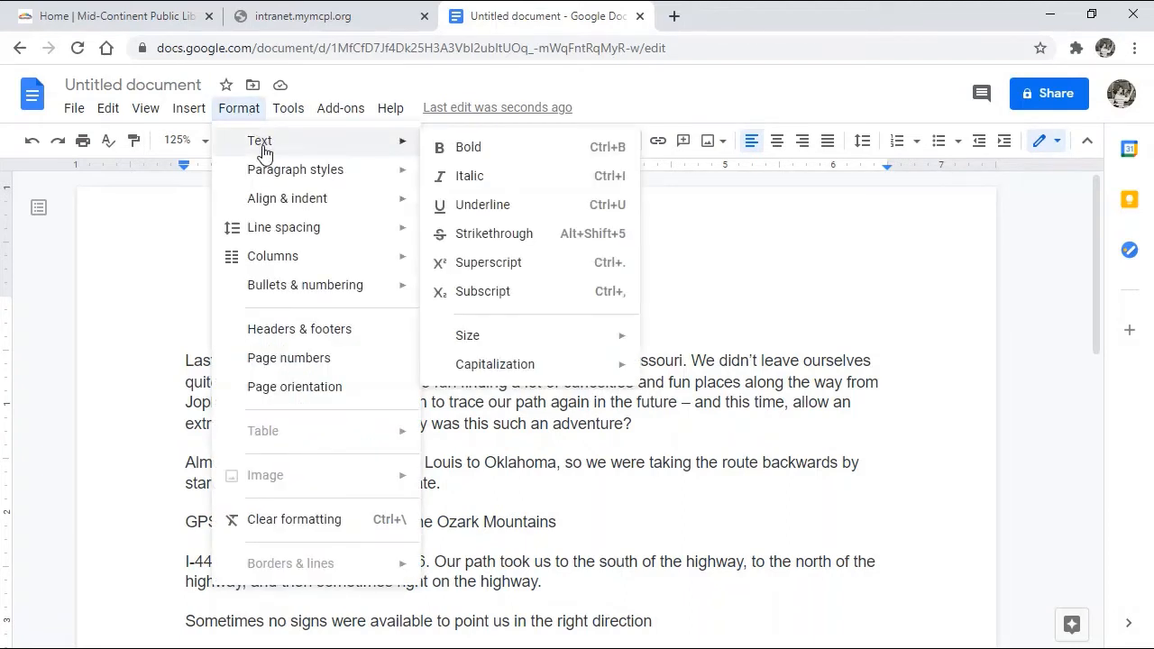
mouse_move(267, 179)
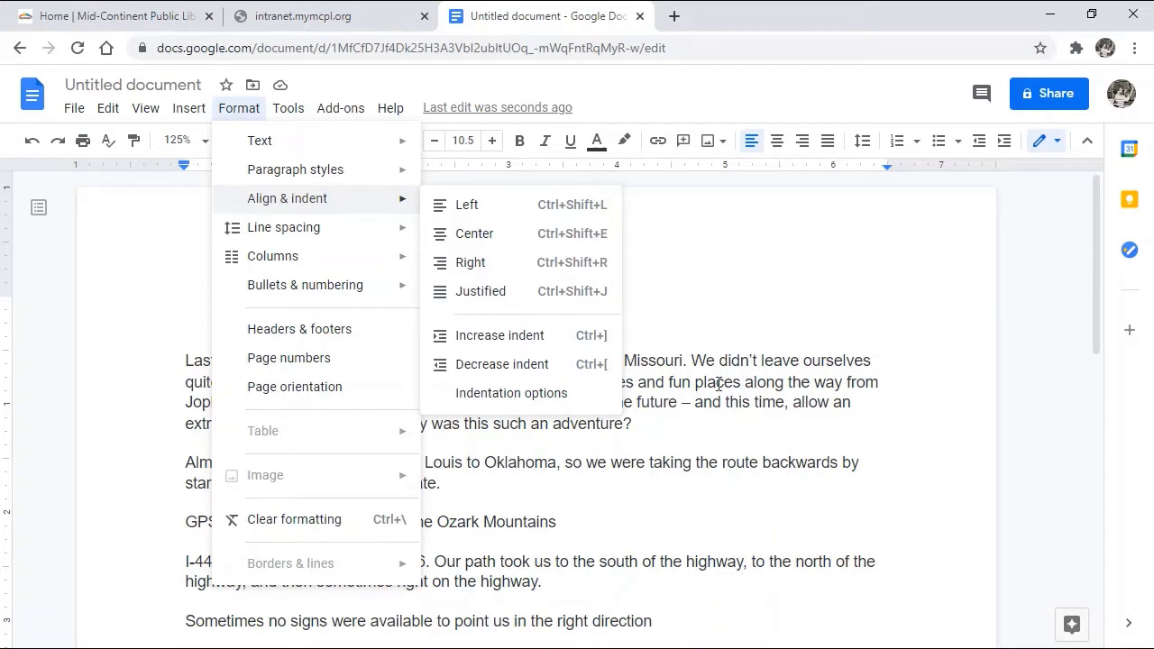
- Select the body paragraphs from "Last year" through "Sometimes no signs were available" and apply left alignment to them
left_click(186, 361)
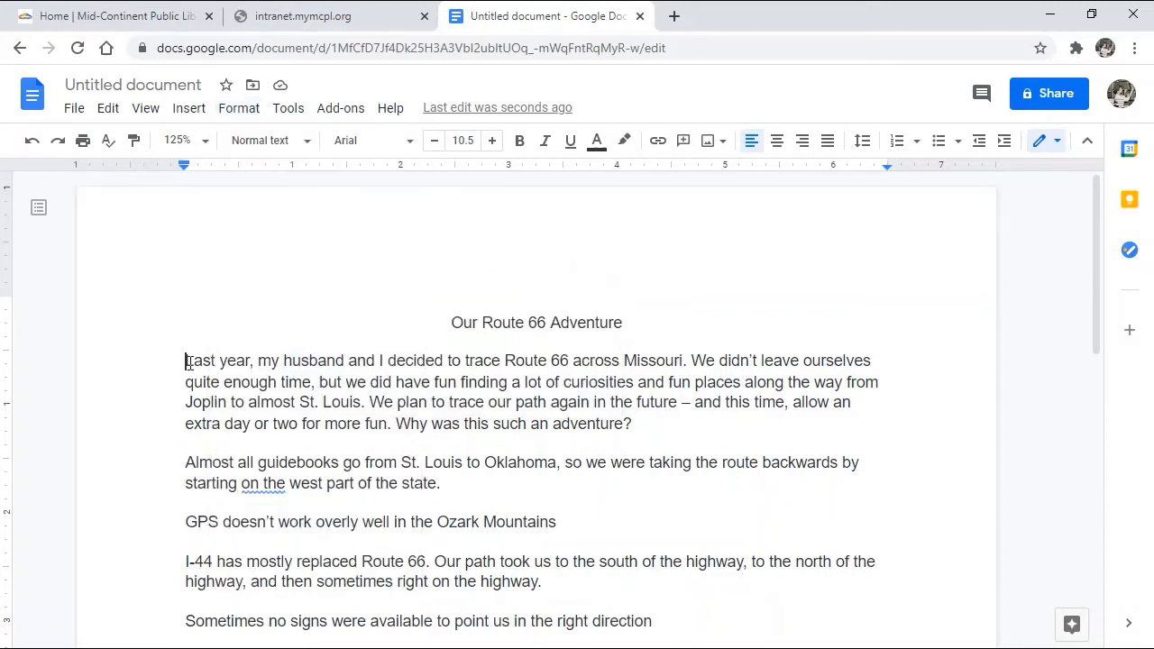
left_click_drag(186, 361, 680, 574)
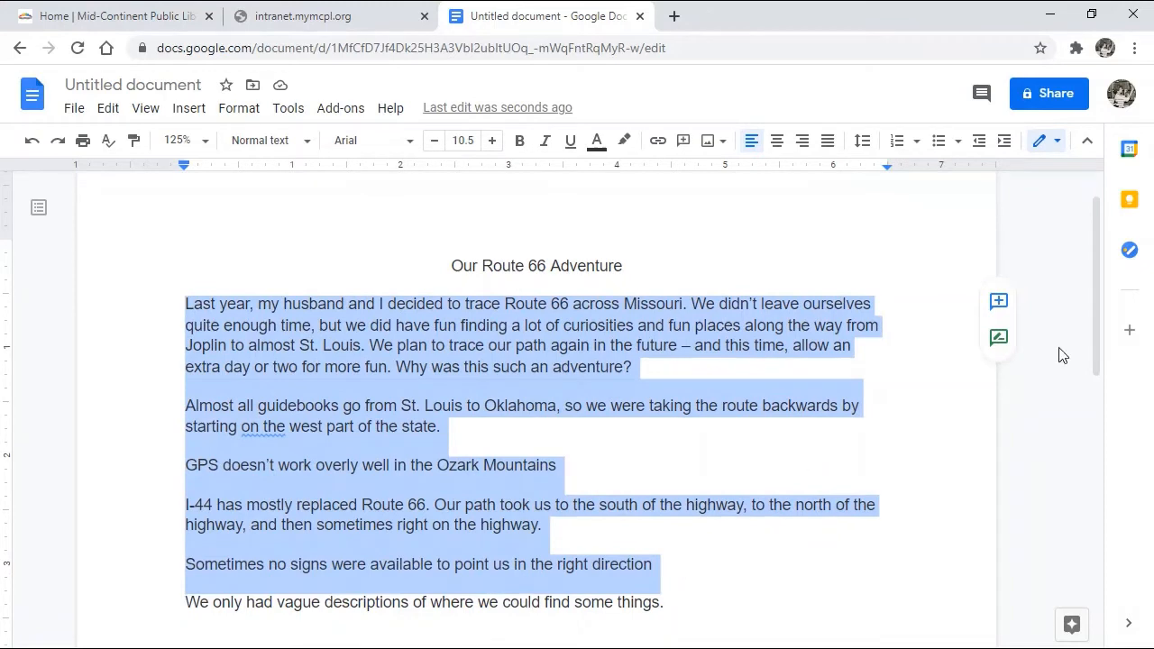
left_click_drag(1096, 248, 1089, 222)
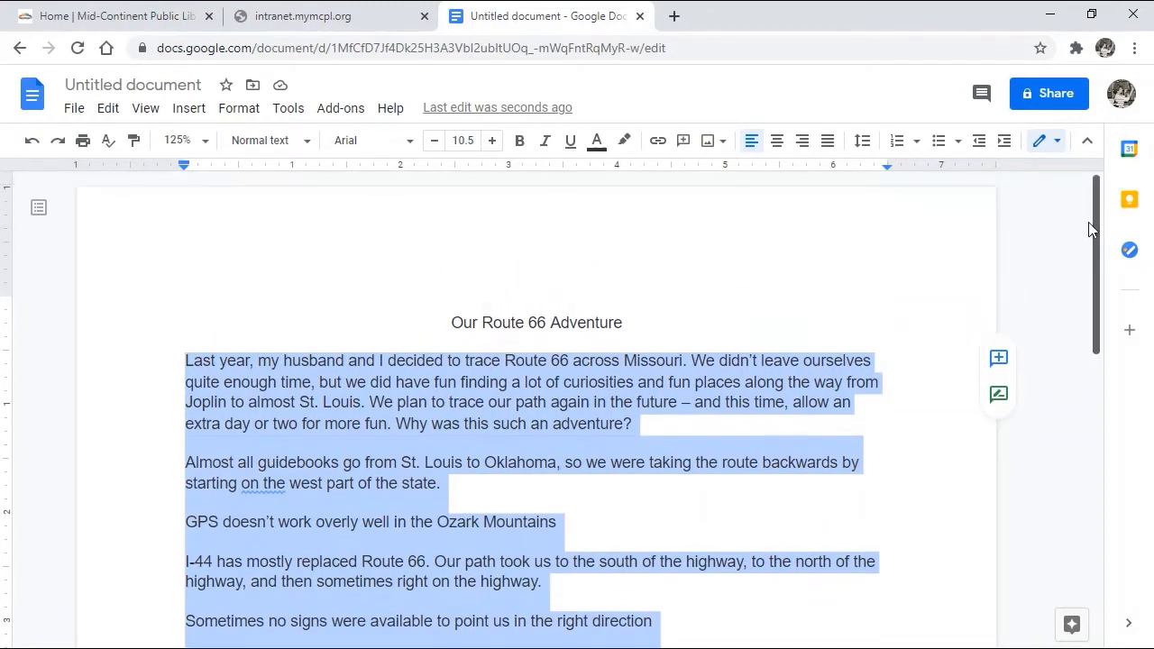
left_click(232, 110)
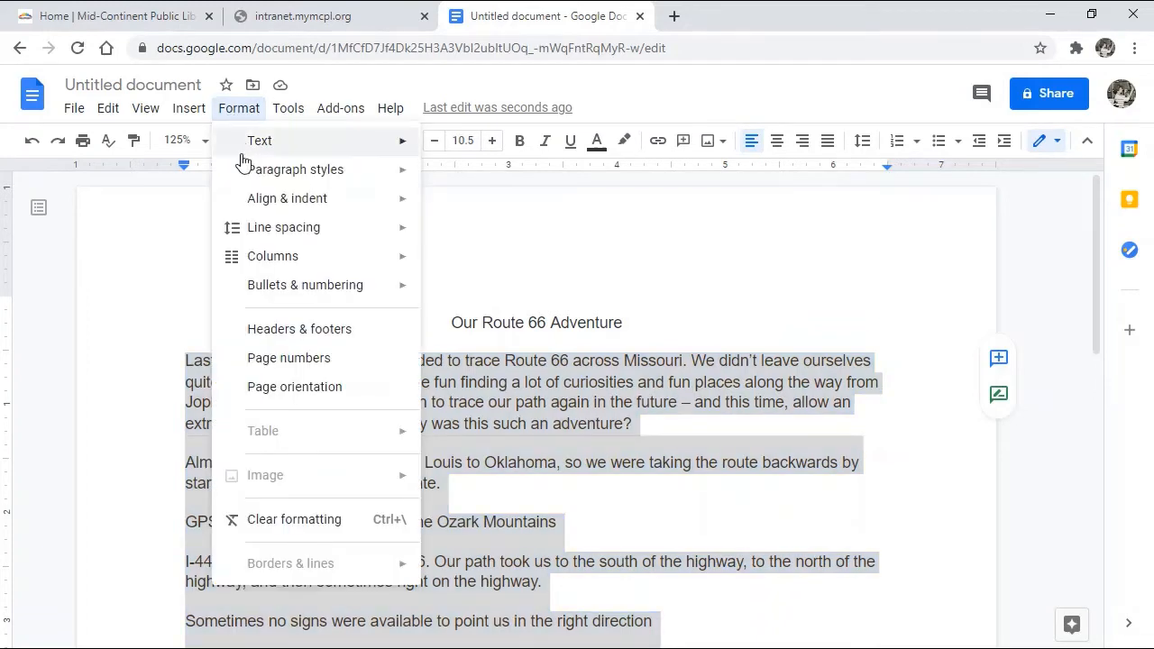
mouse_move(258, 204)
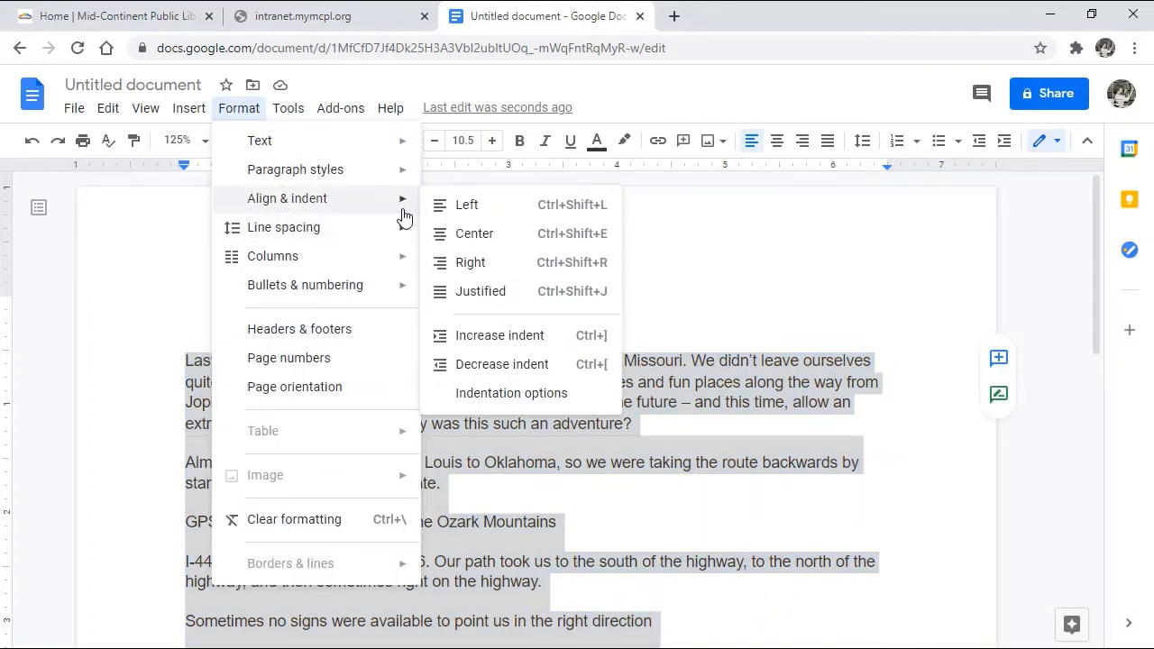
left_click(465, 206)
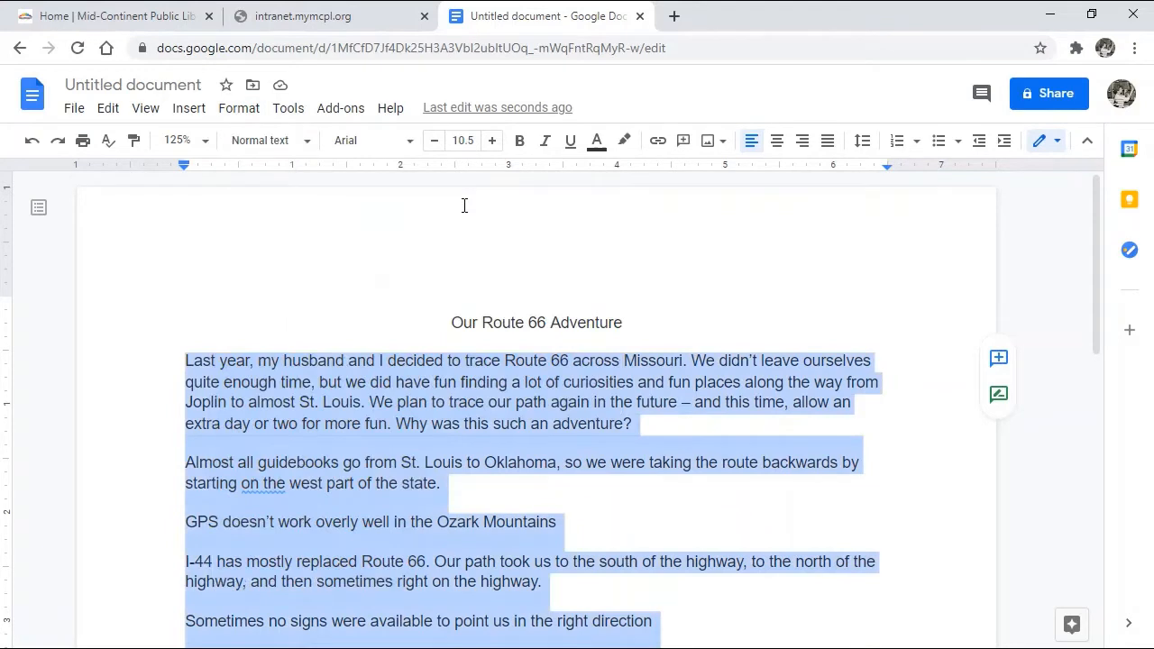
- Center the selected body paragraphs, and change them to right alignment
left_click(236, 110)
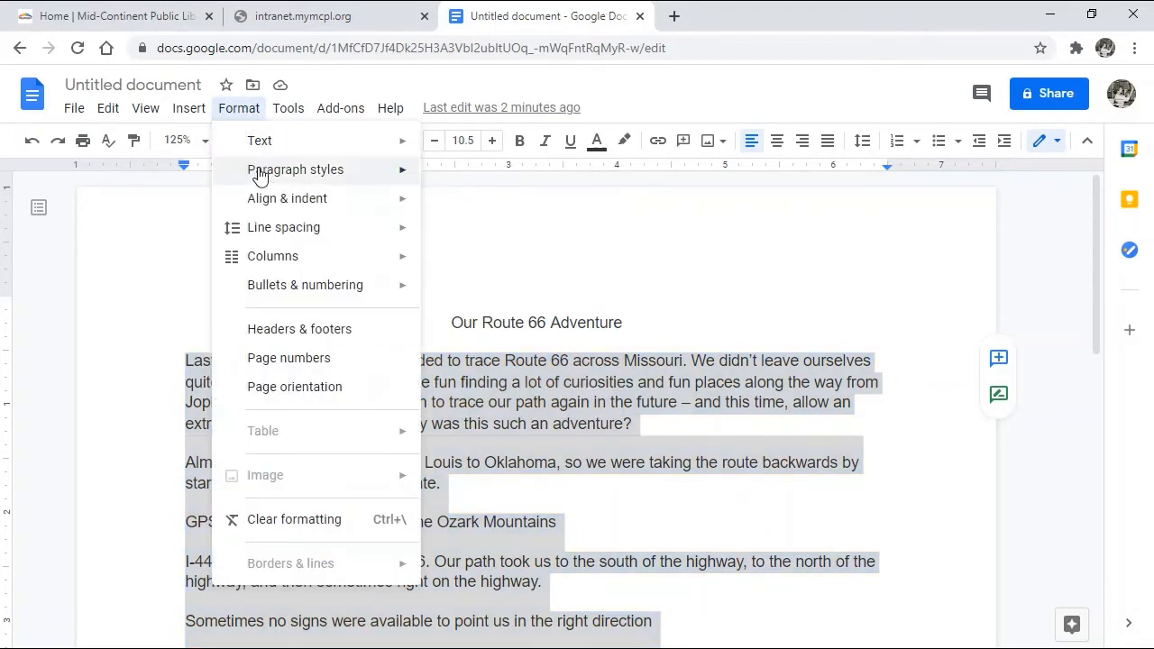
mouse_move(400, 198)
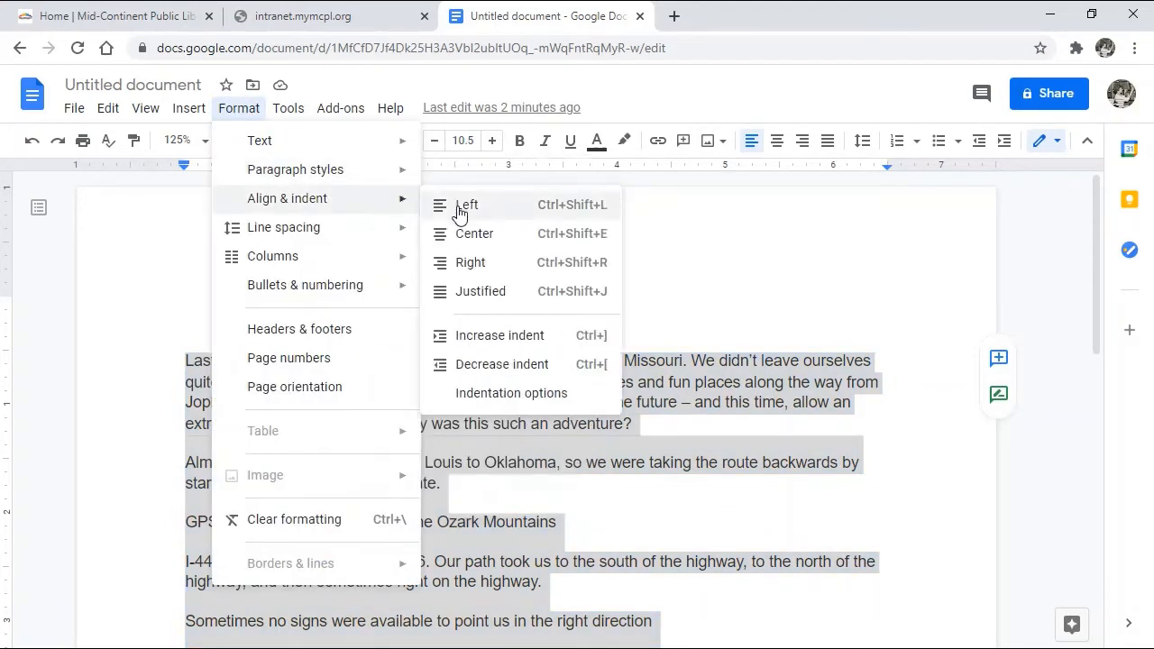
left_click(474, 237)
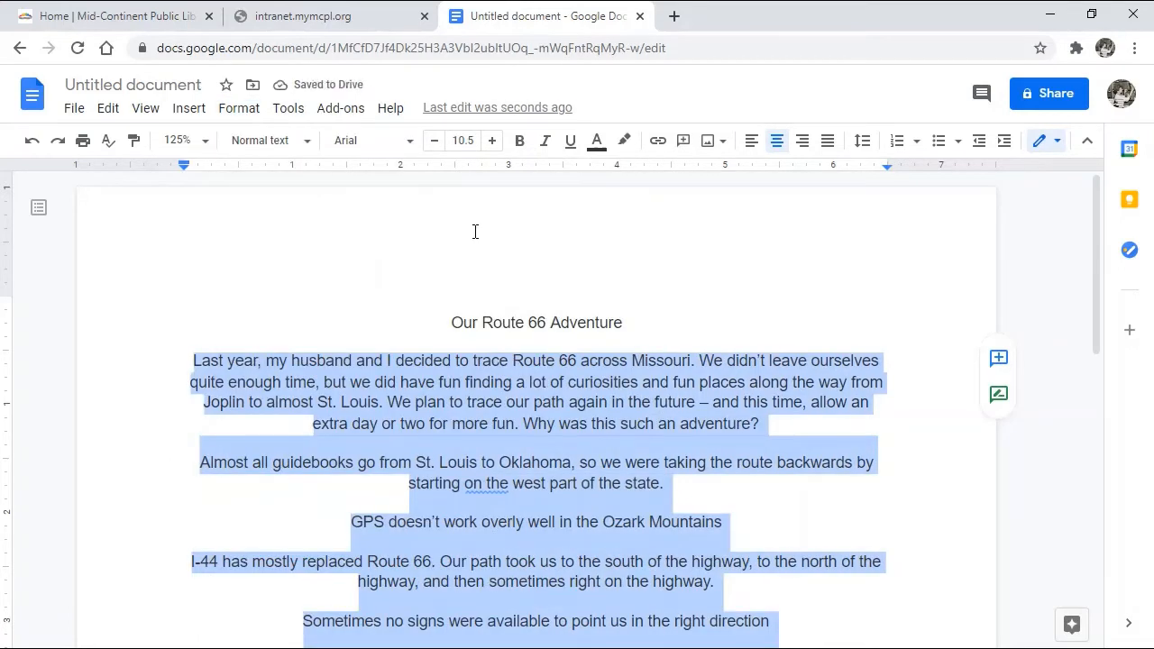
left_click(240, 118)
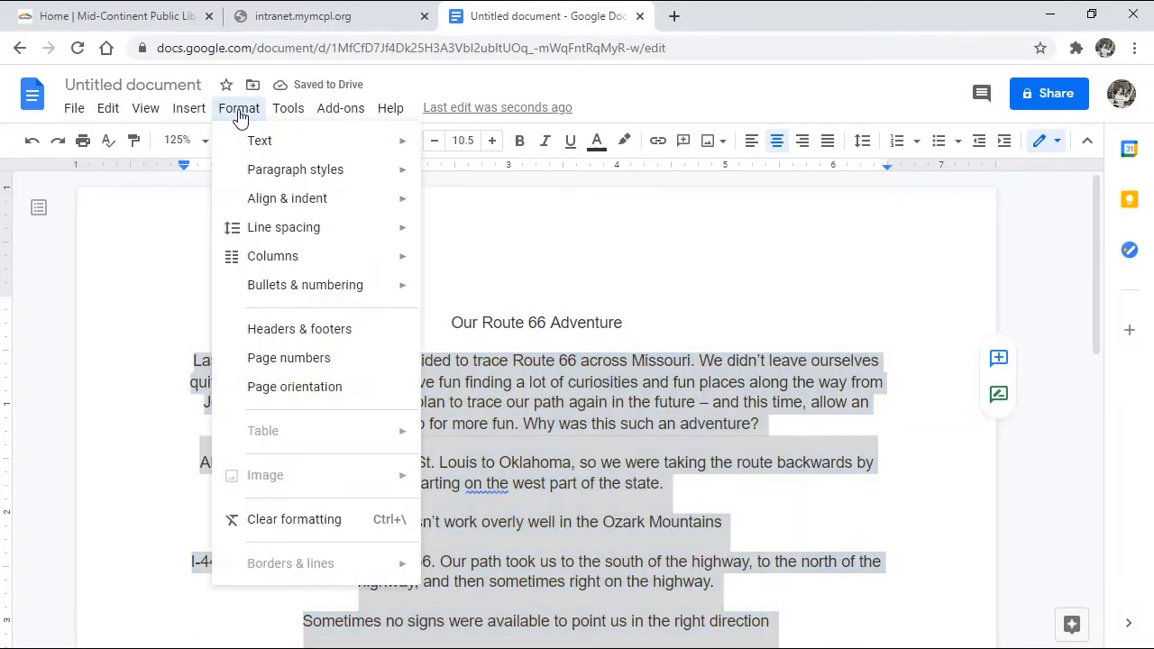
mouse_move(235, 206)
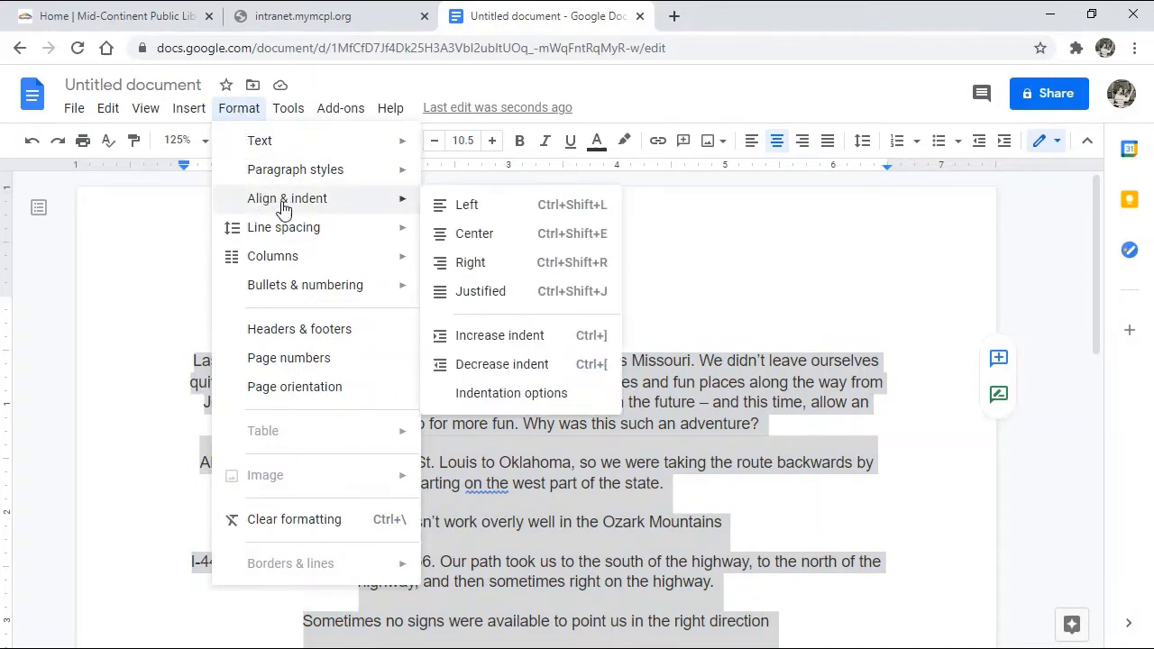
left_click(478, 264)
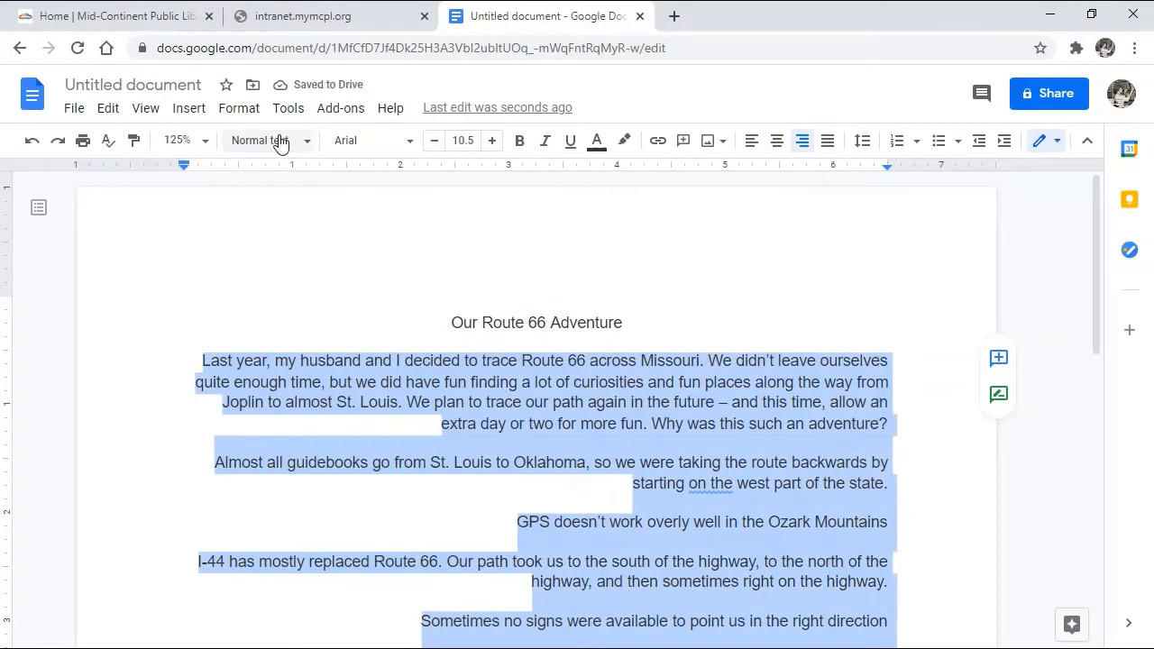
- Justify the selected body paragraphs, and return them to left alignment
left_click(239, 108)
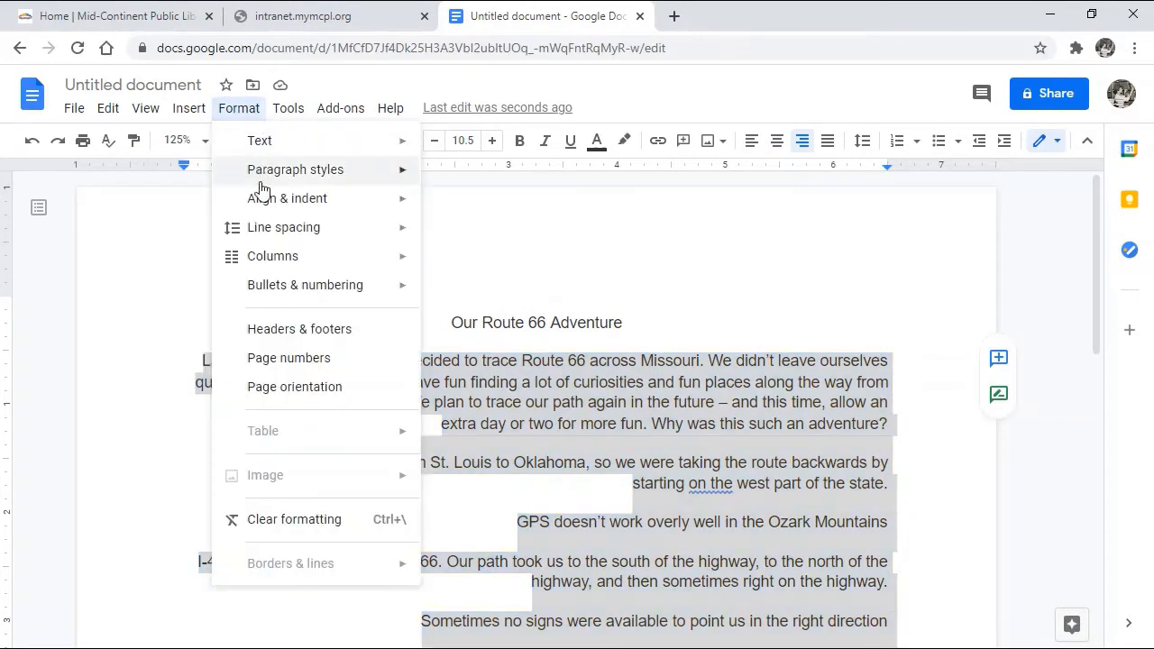
mouse_move(260, 205)
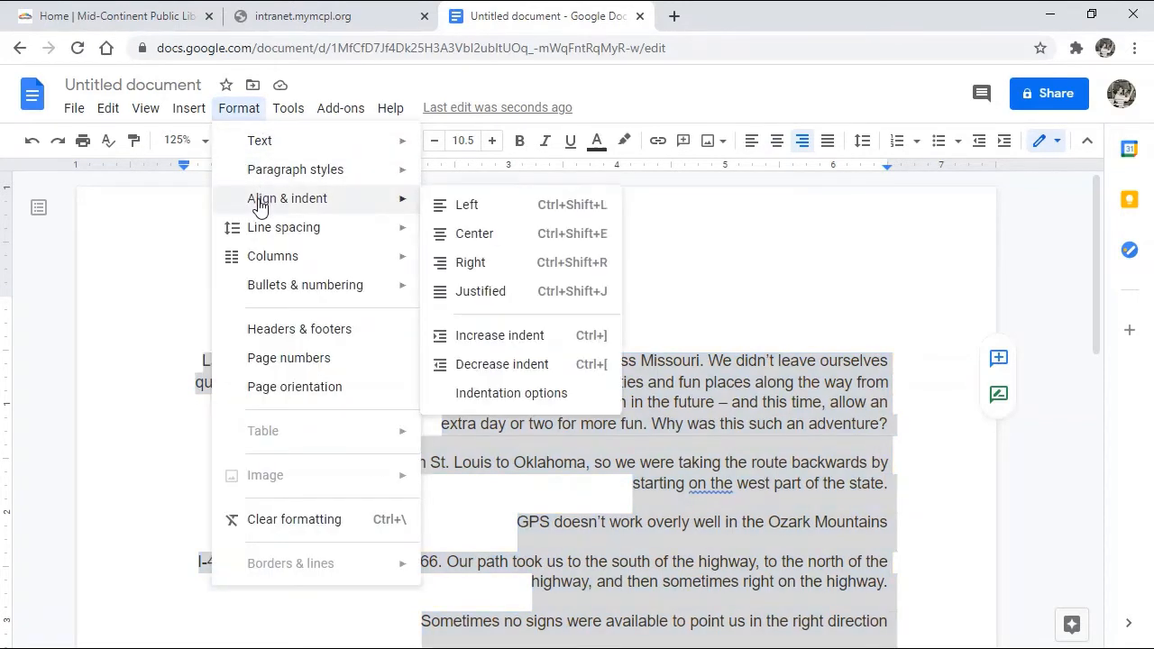
left_click(475, 289)
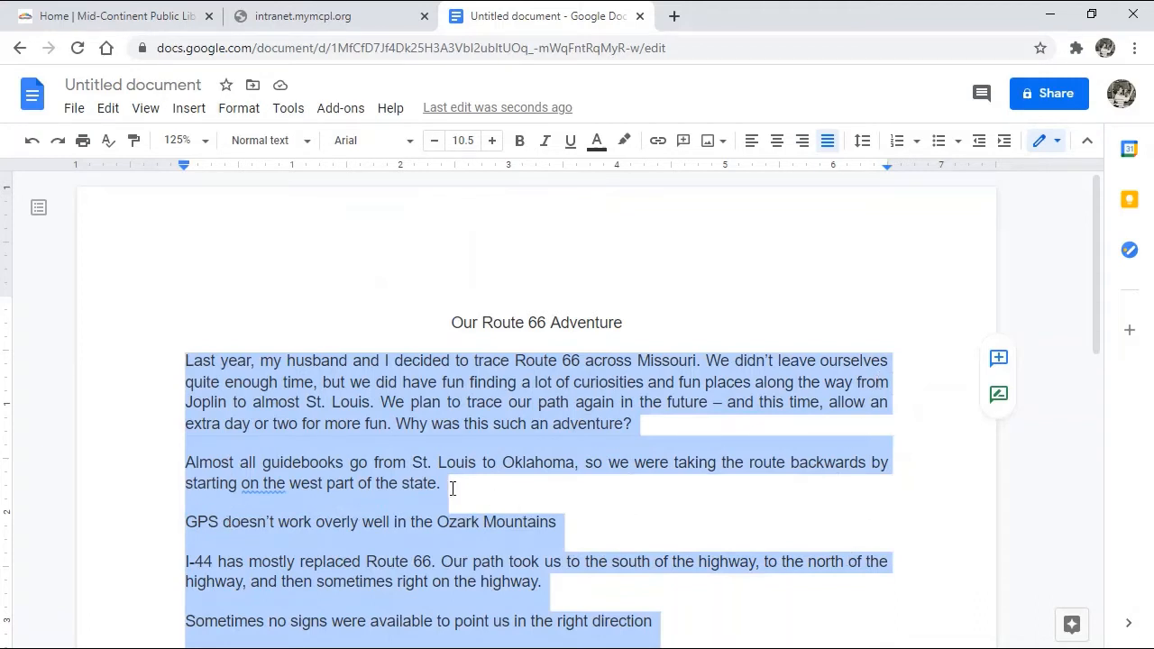
left_click(239, 110)
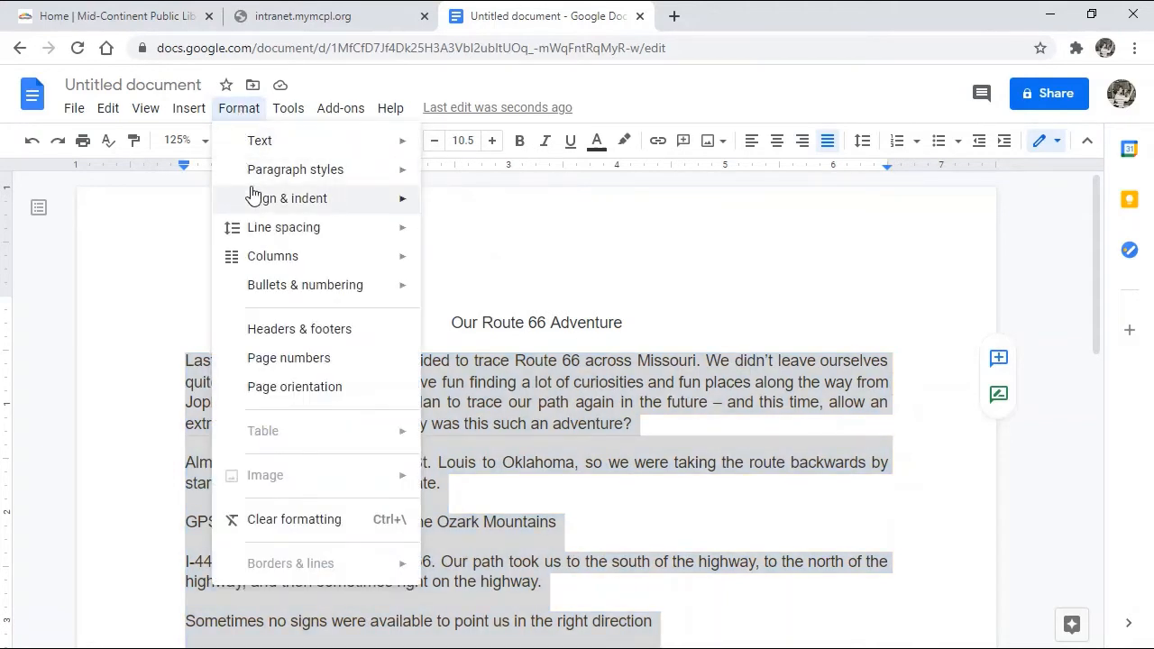
mouse_move(353, 211)
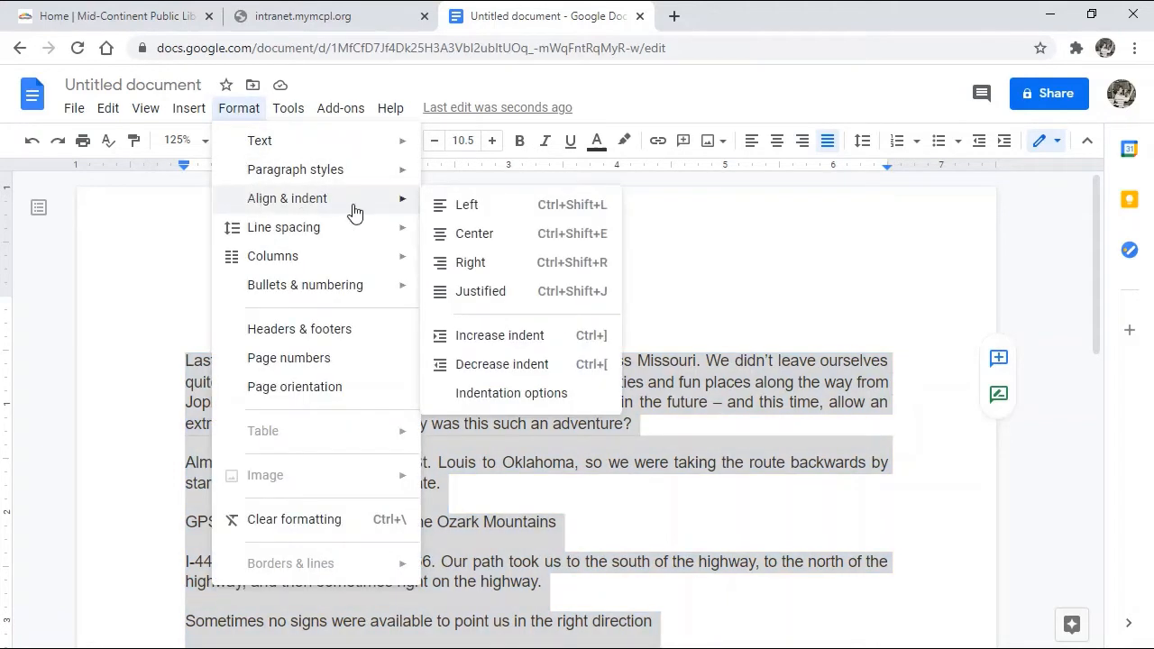
left_click(469, 208)
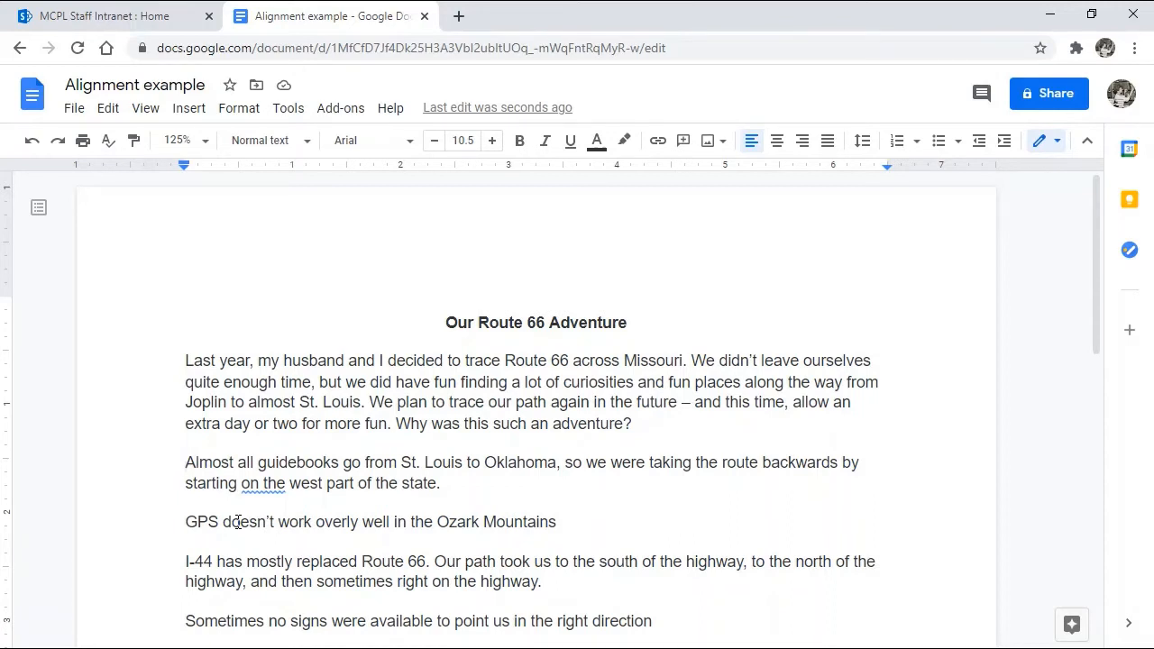
- Indent the first line of the "Almost all guidebooks" paragraph by one tab
left_click(191, 471)
key("Tab")
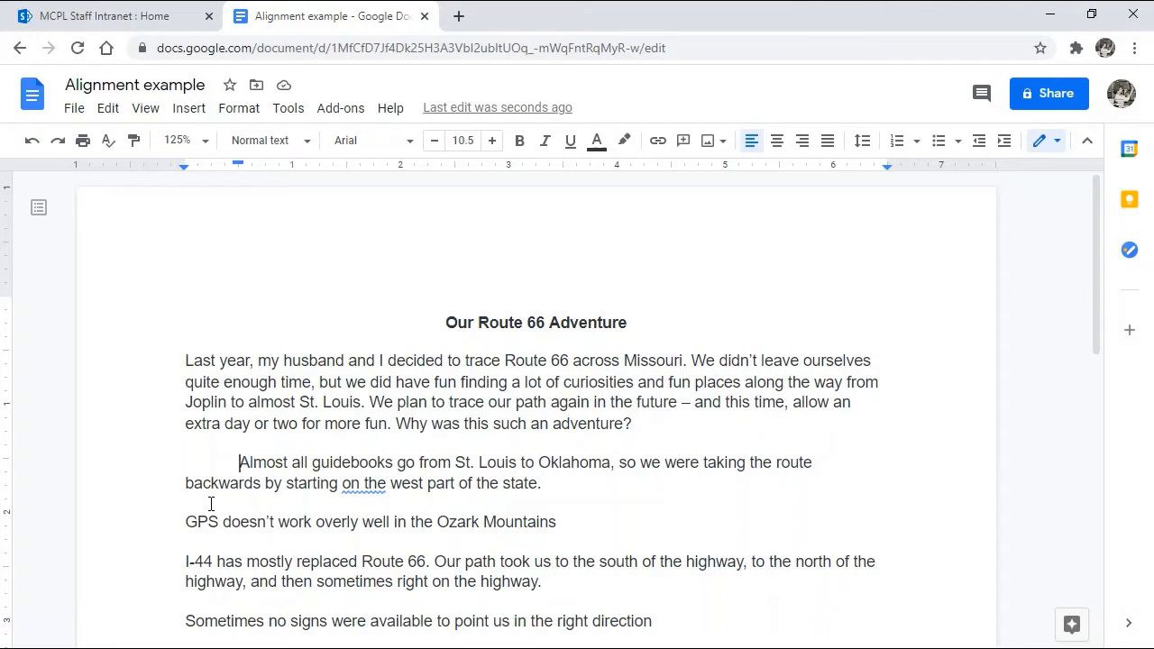
- Remove the first-line tab from the "Almost all guidebooks" paragraph, and indent the whole paragraph two levels before reducing it by one
key("BackSpace")
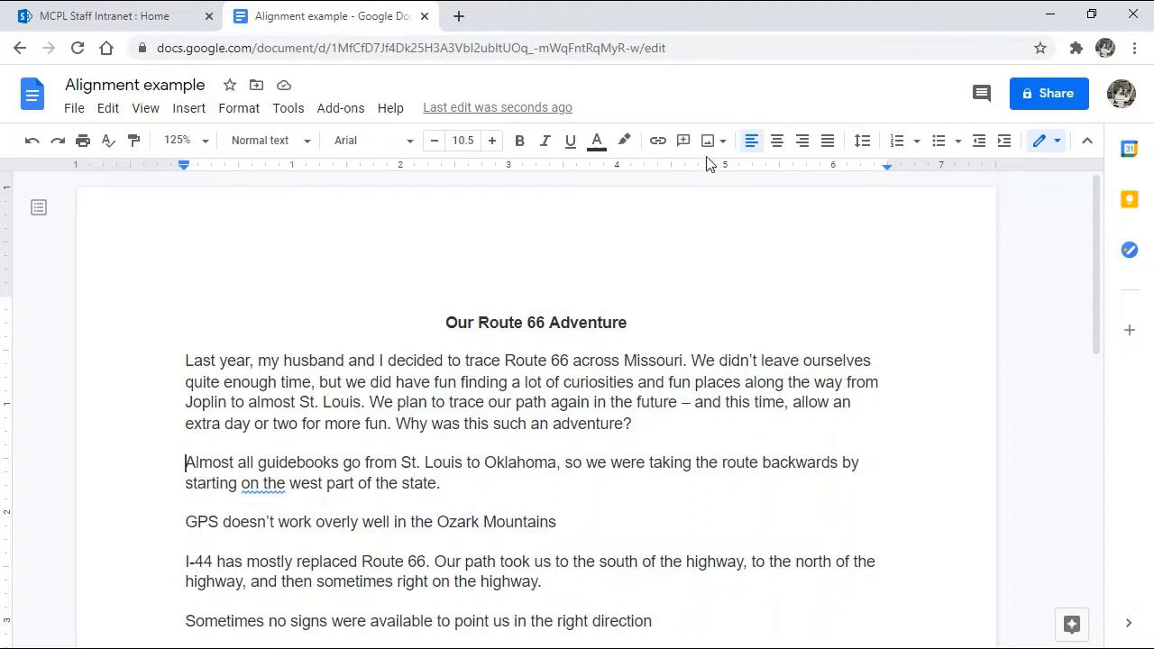
left_click(1005, 147)
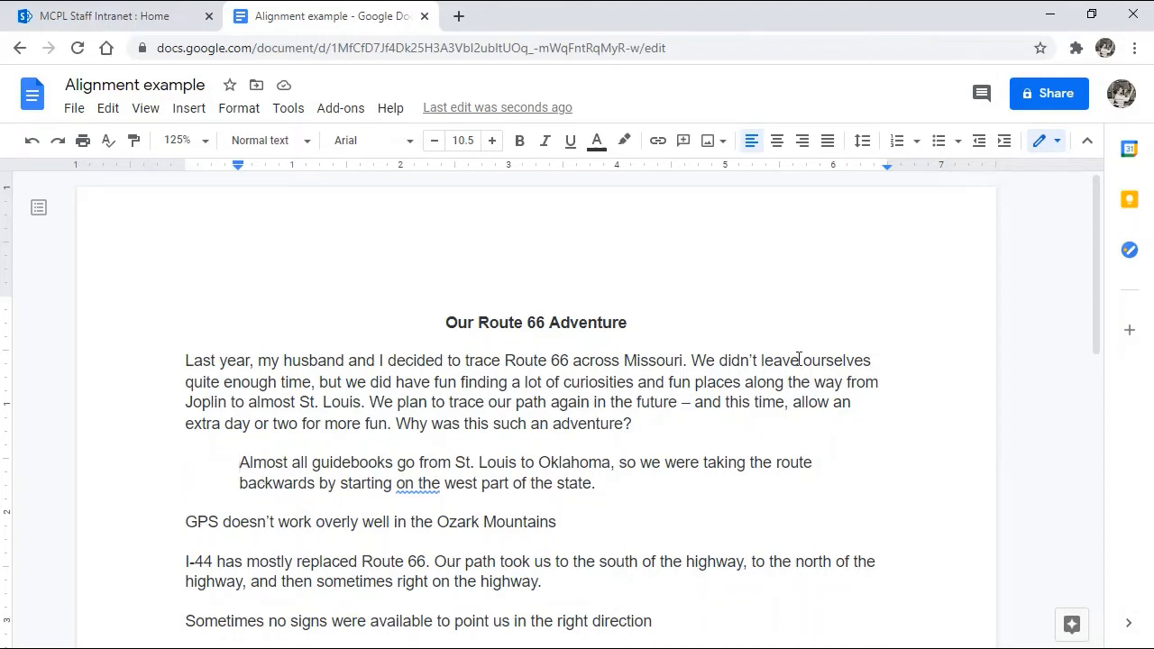
left_click(1006, 142)
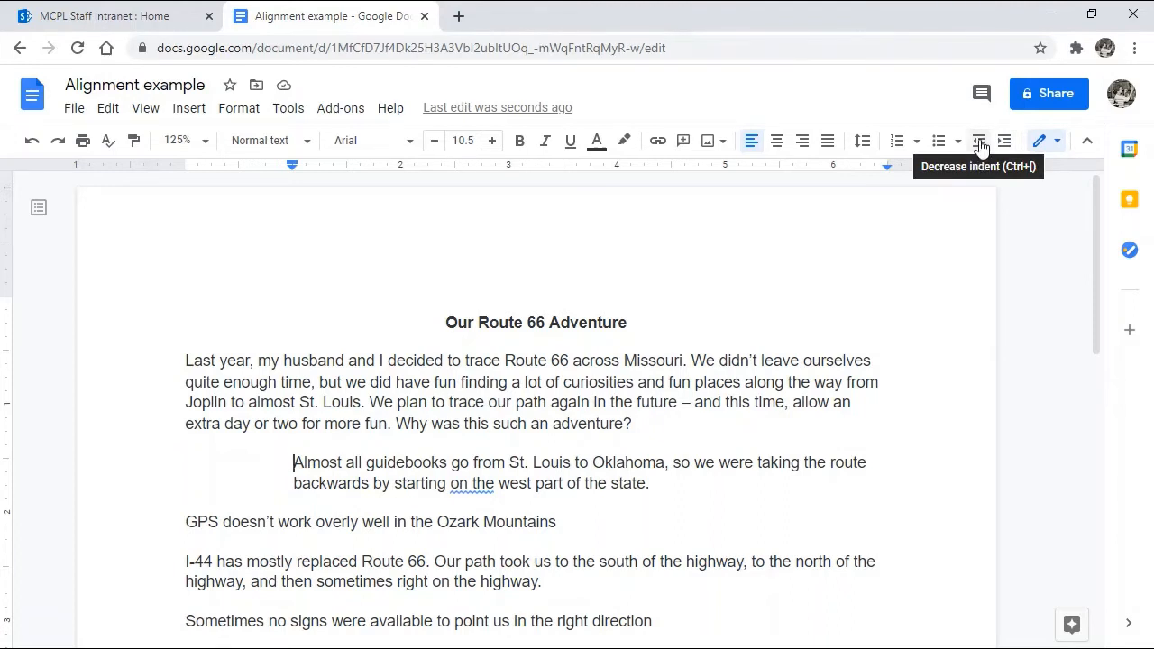
left_click(981, 144)
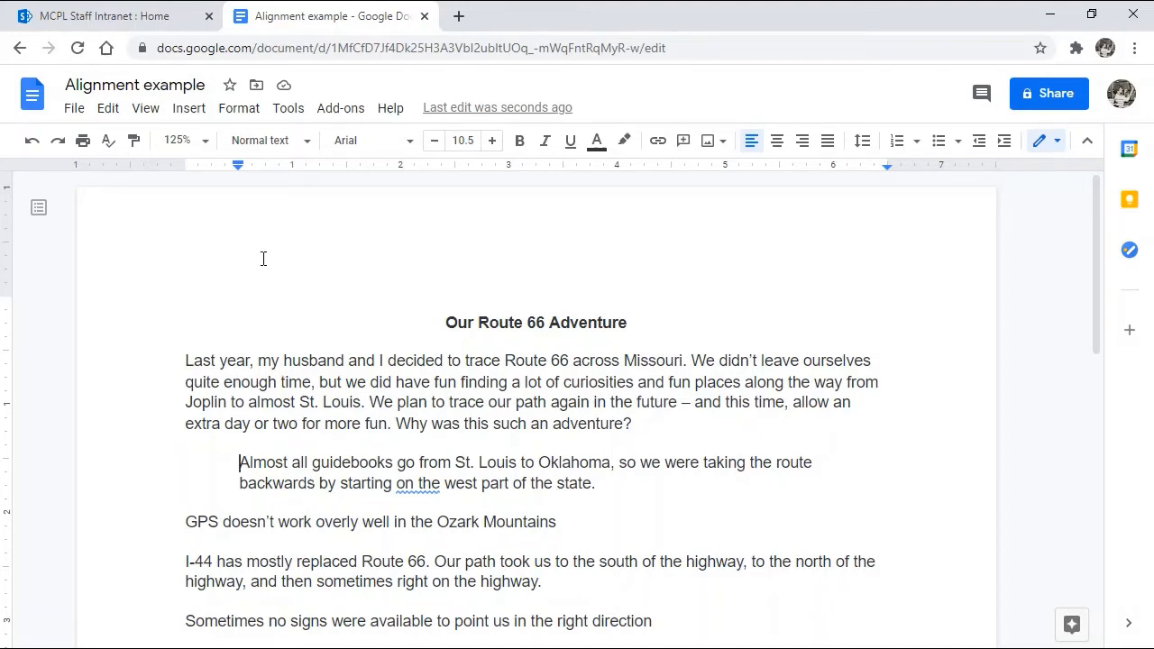
- Increase the indent of the "Almost all guidebooks" paragraph by one more level
left_click(240, 110)
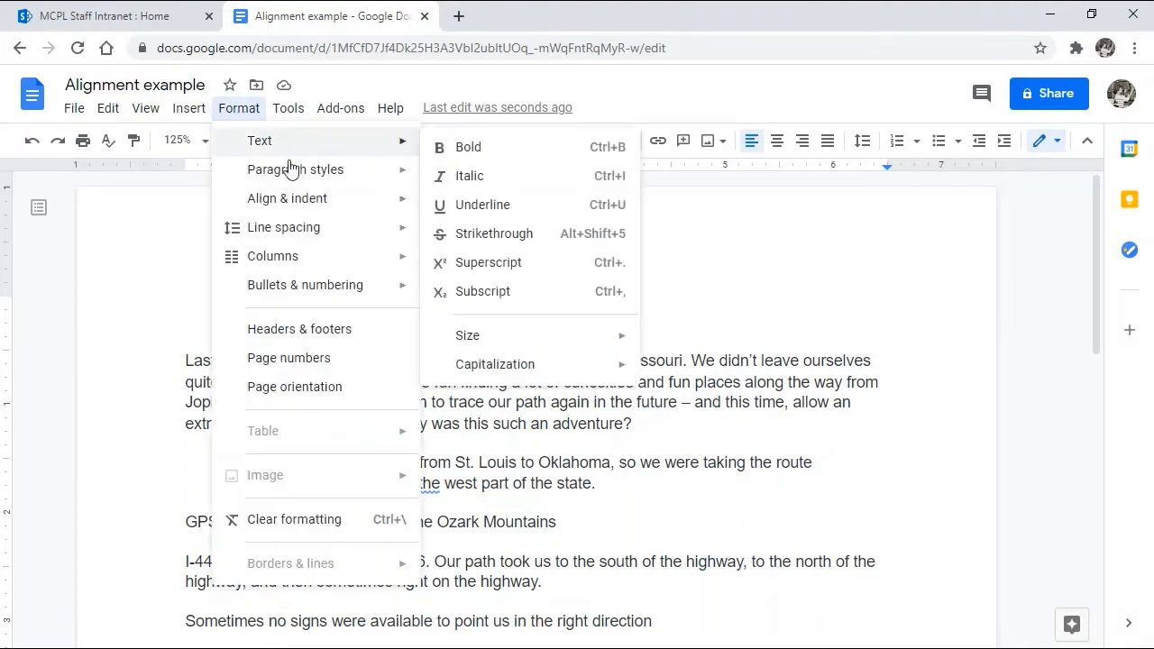
mouse_move(304, 204)
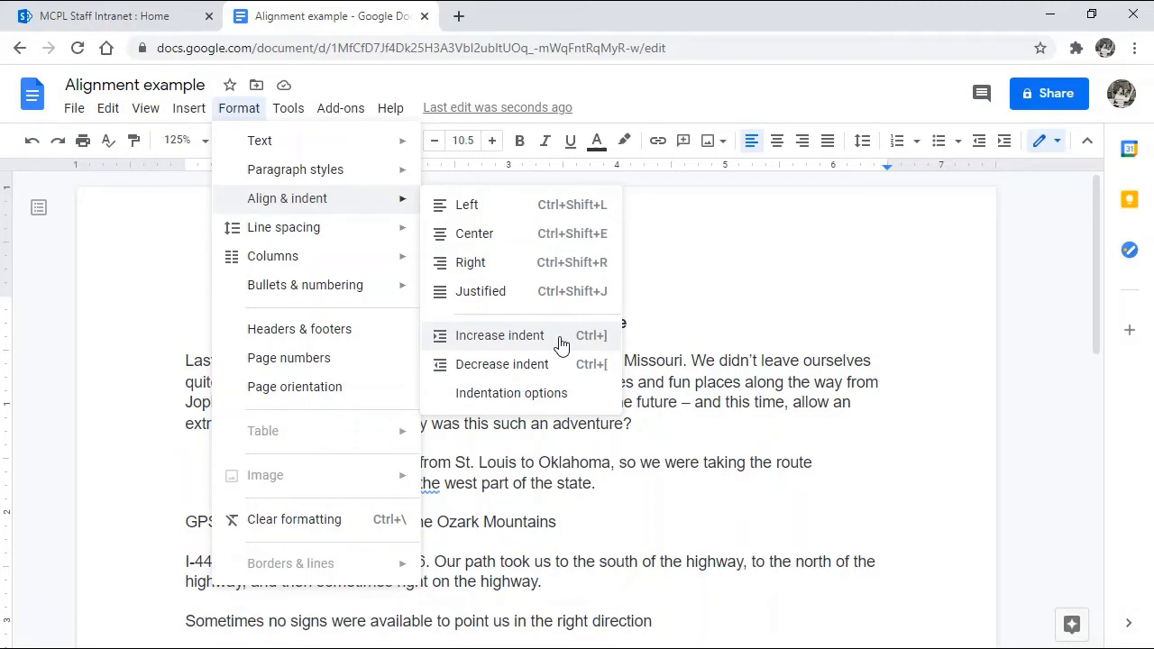
left_click(530, 344)
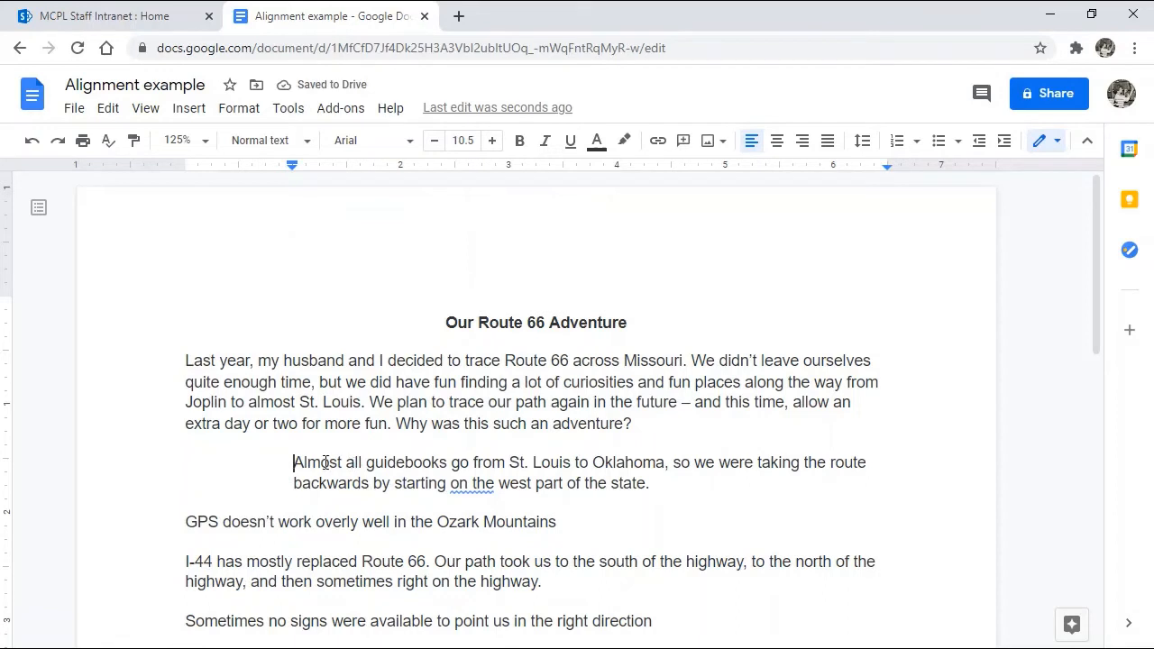
- Decrease the indent of the "Almost all guidebooks" paragraph by two levels, back to the page margin
left_click(240, 109)
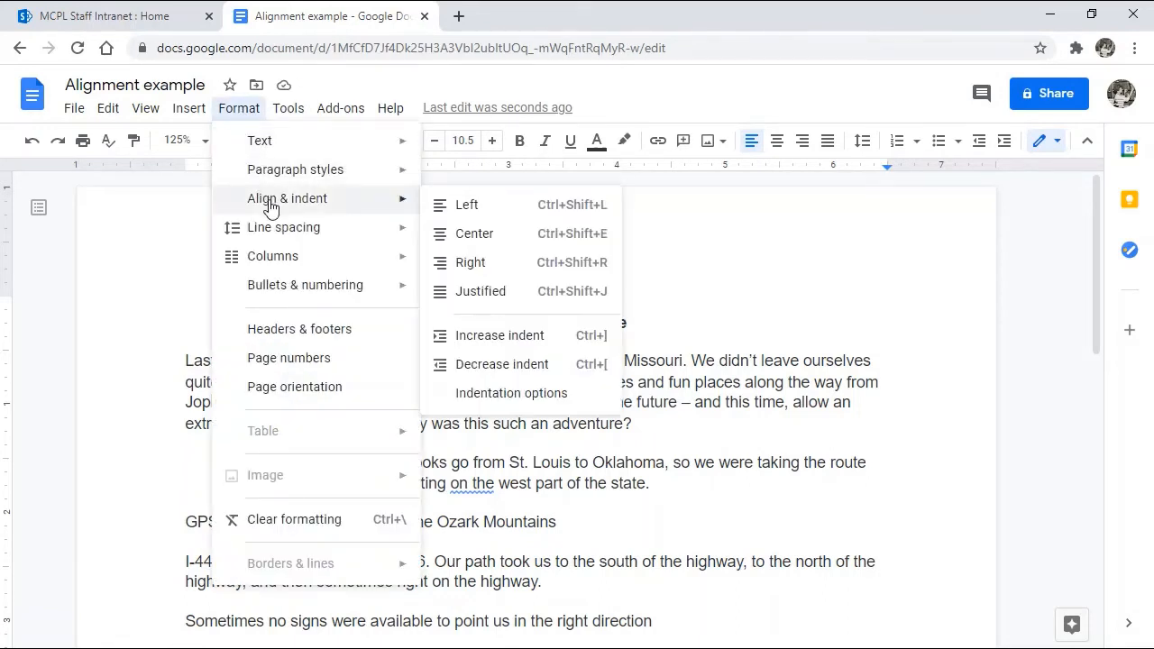
left_click(498, 365)
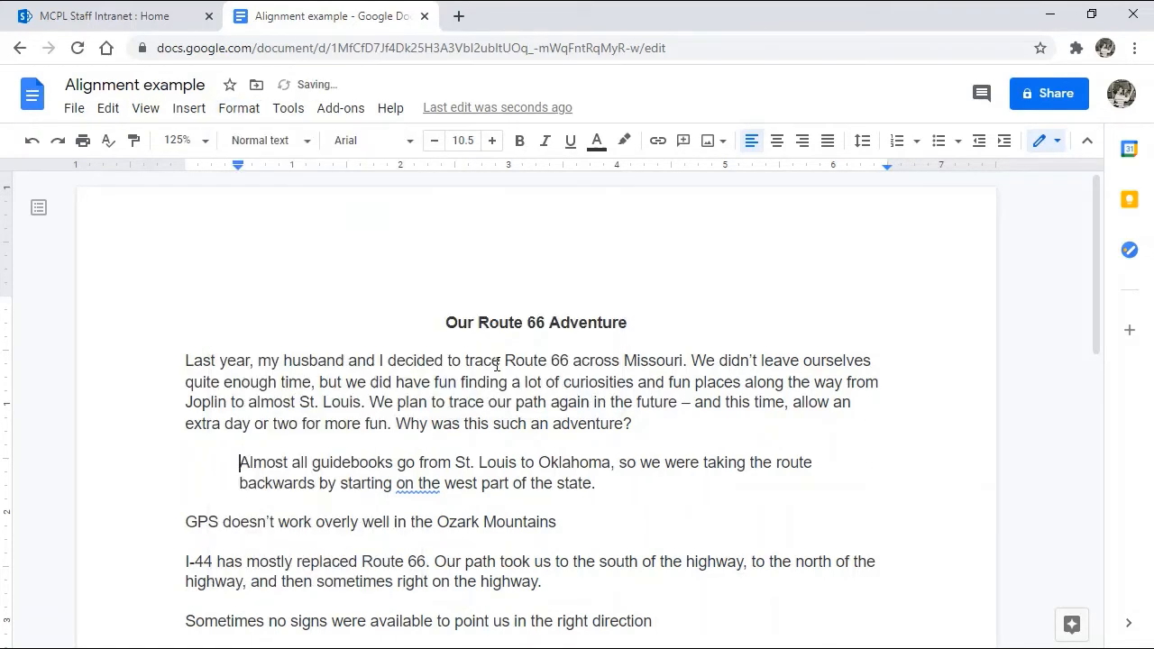
left_click(240, 113)
mouse_move(241, 202)
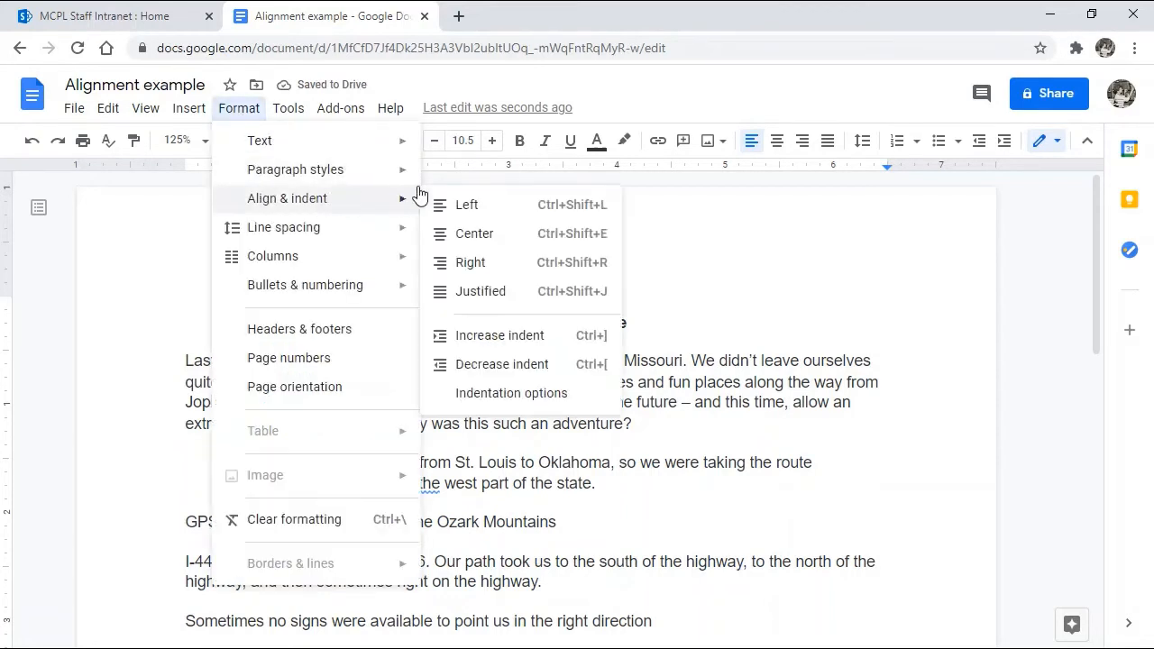
left_click(505, 365)
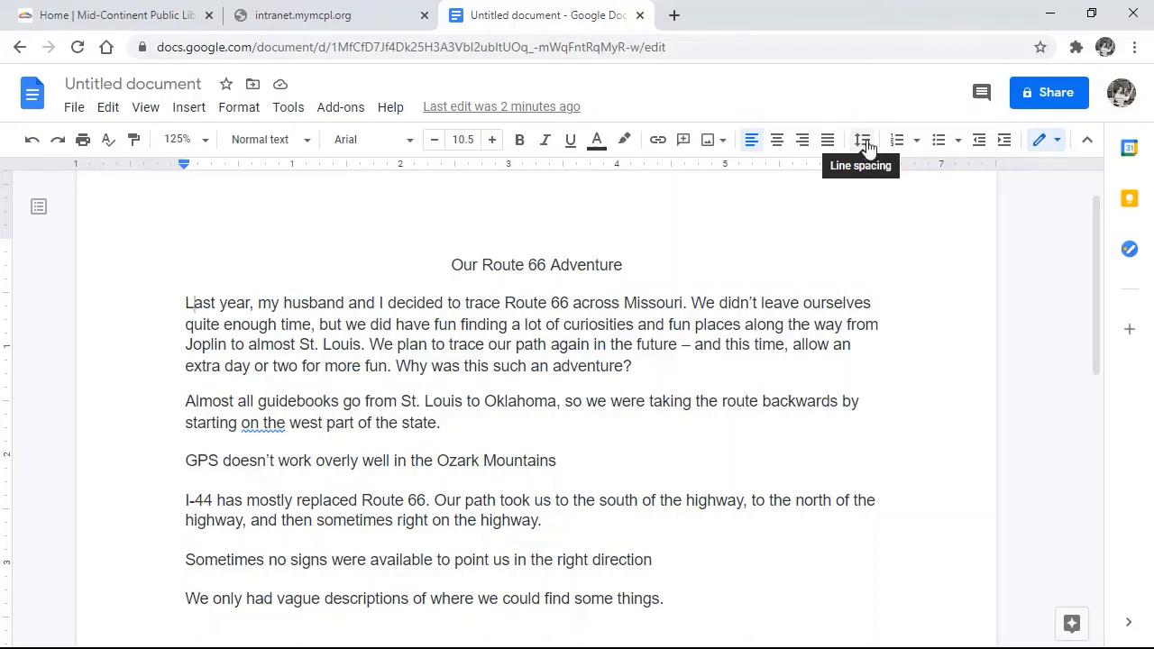
- Set the line spacing of the "Last year" paragraph to single, and change it to 1.5
left_click(863, 142)
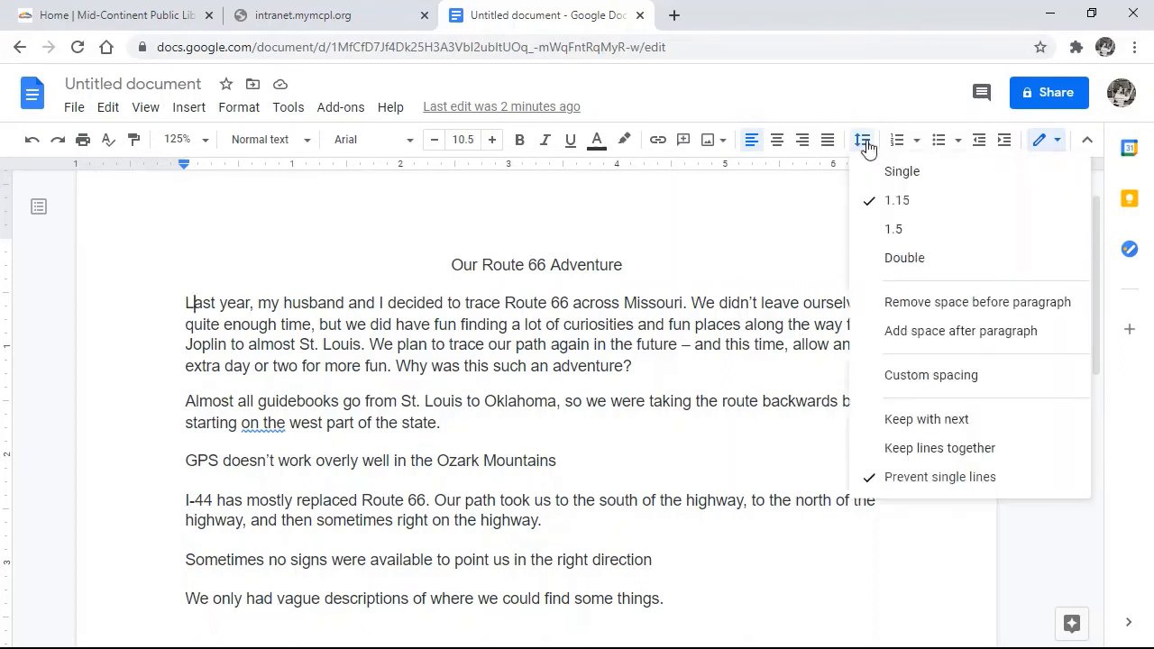
left_click(901, 172)
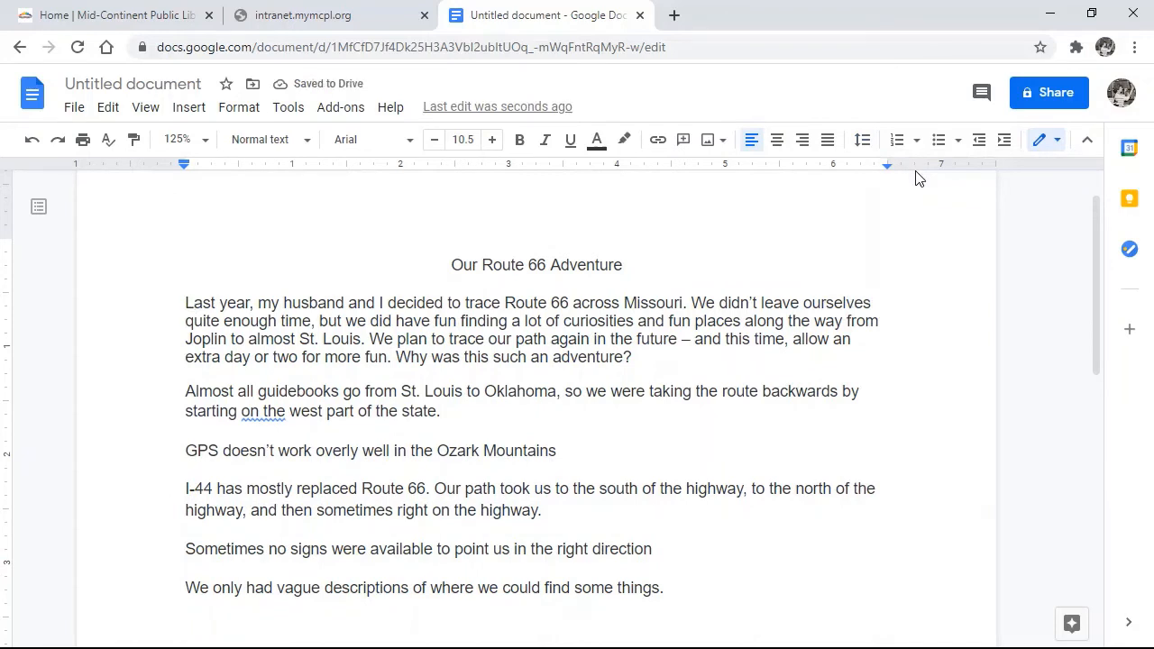
left_click(866, 142)
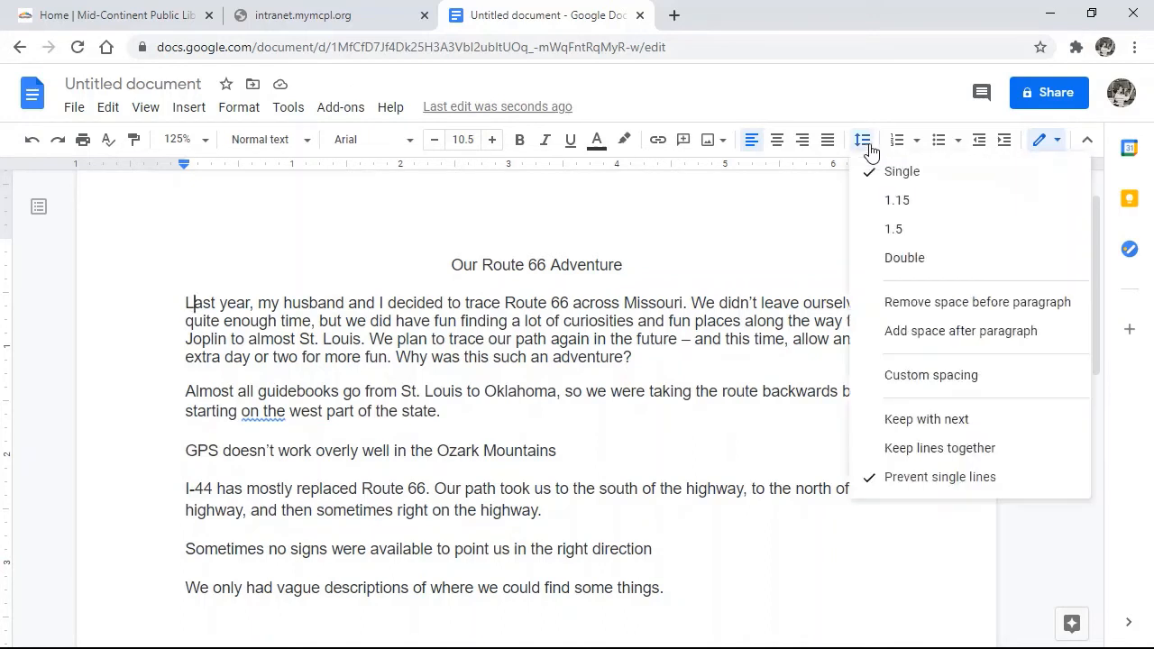
left_click(896, 231)
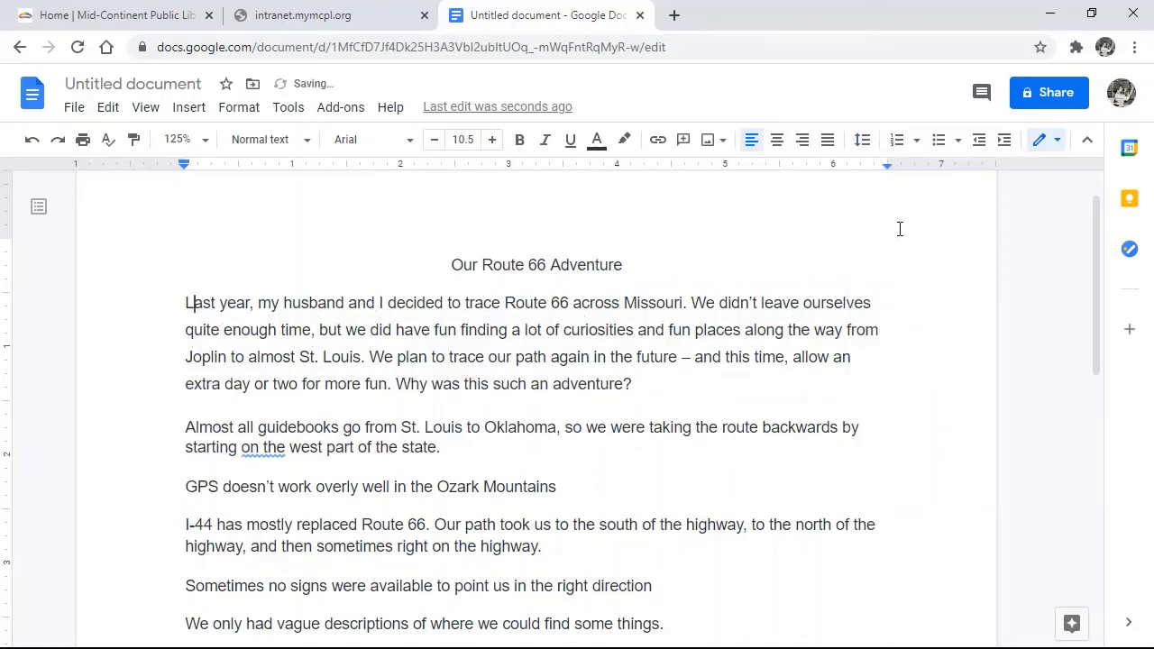
- Change the "Last year" paragraph to double line spacing, and apply a custom line spacing of 3
left_click(863, 142)
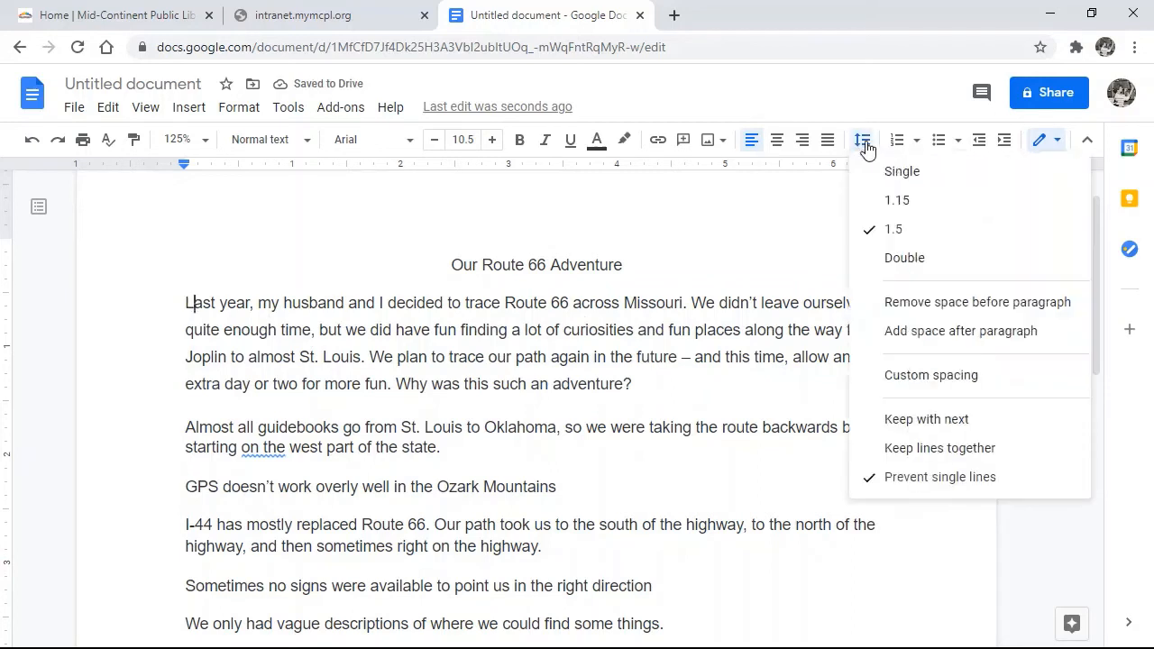
left_click(909, 260)
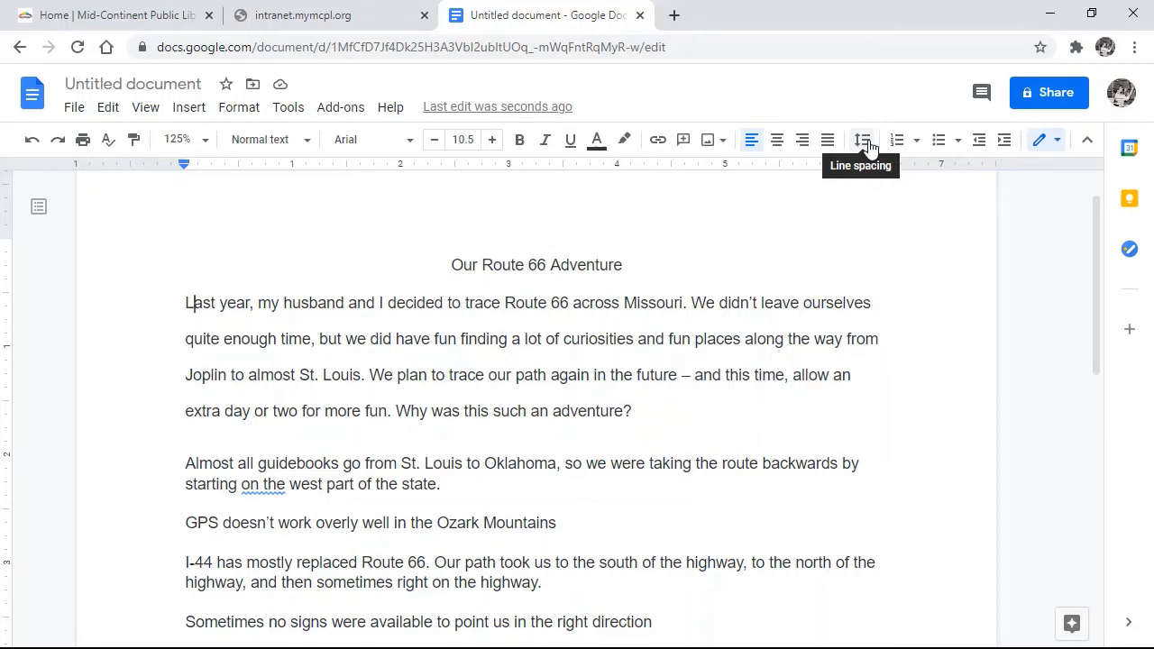
left_click(863, 141)
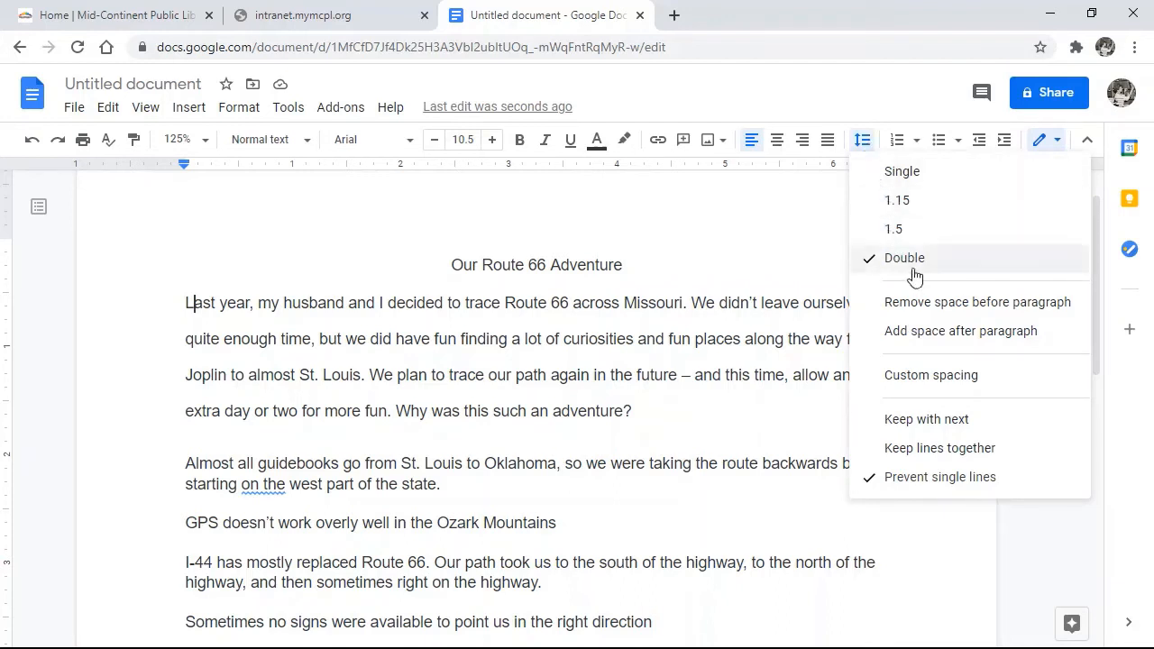
left_click(951, 378)
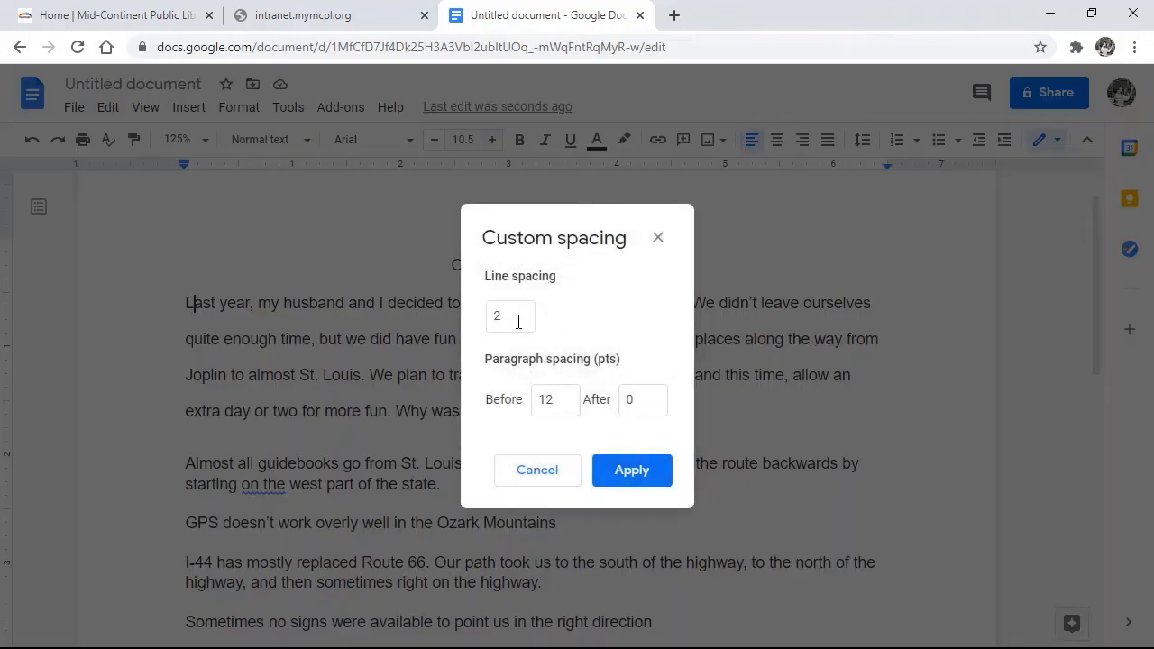
left_click(510, 316)
left_click_drag(510, 315, 490, 325)
type("3")
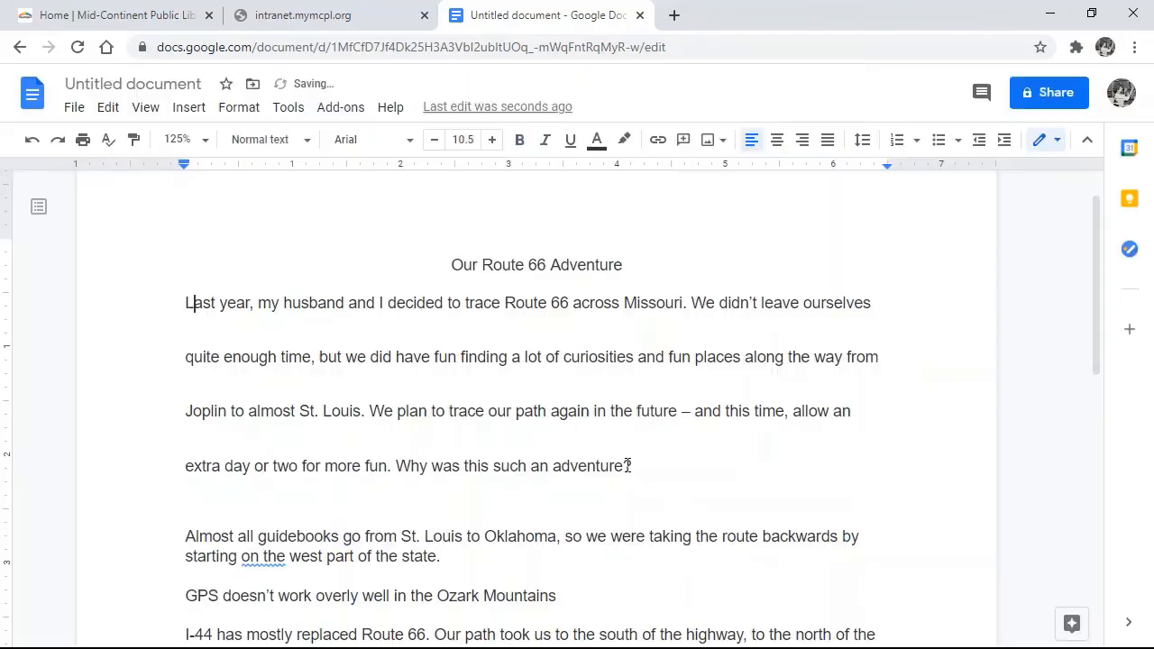
left_click(628, 473)
- Return the "Last year" paragraph to single line spacing, and set it to 1.15
left_click(863, 142)
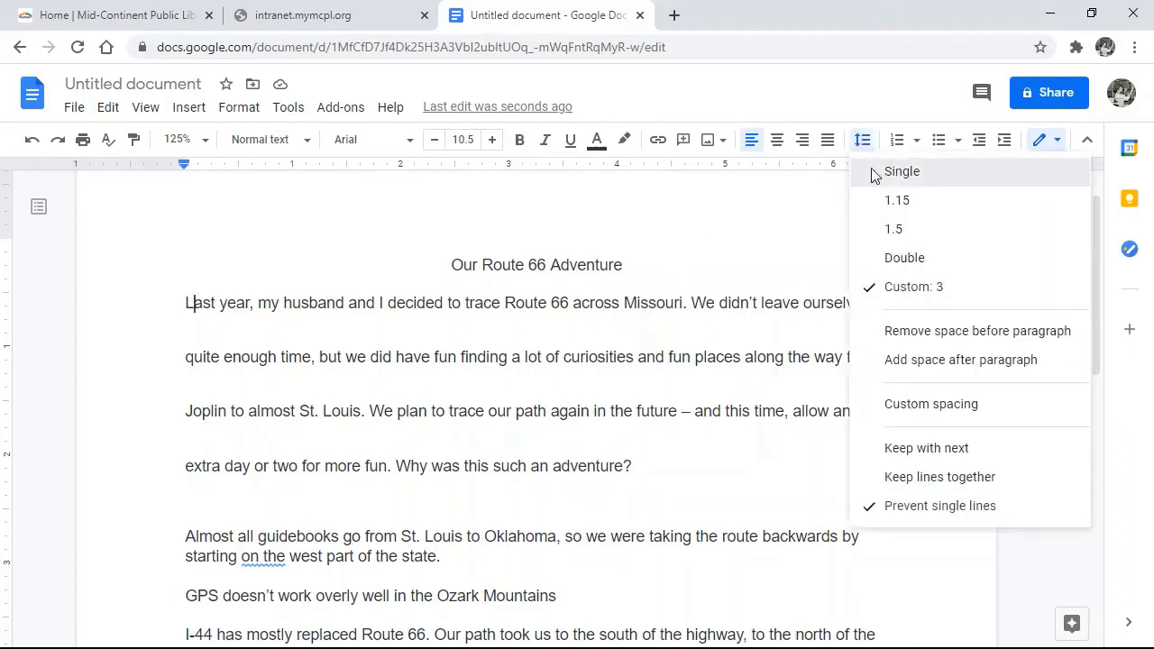
left_click(875, 172)
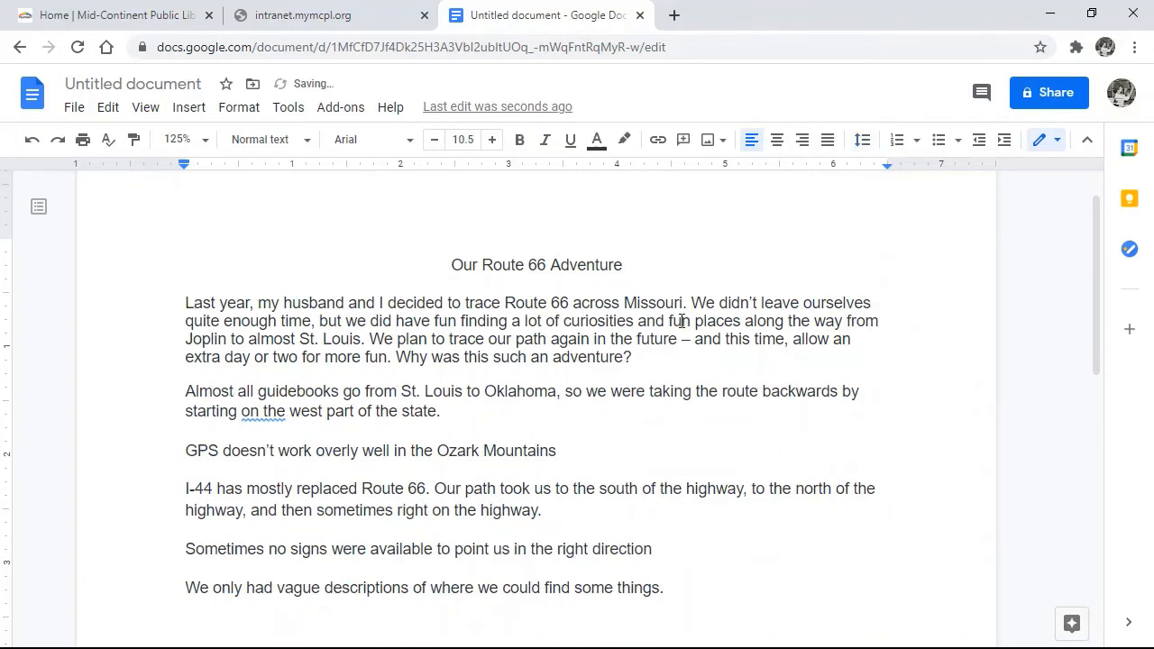
left_click(864, 143)
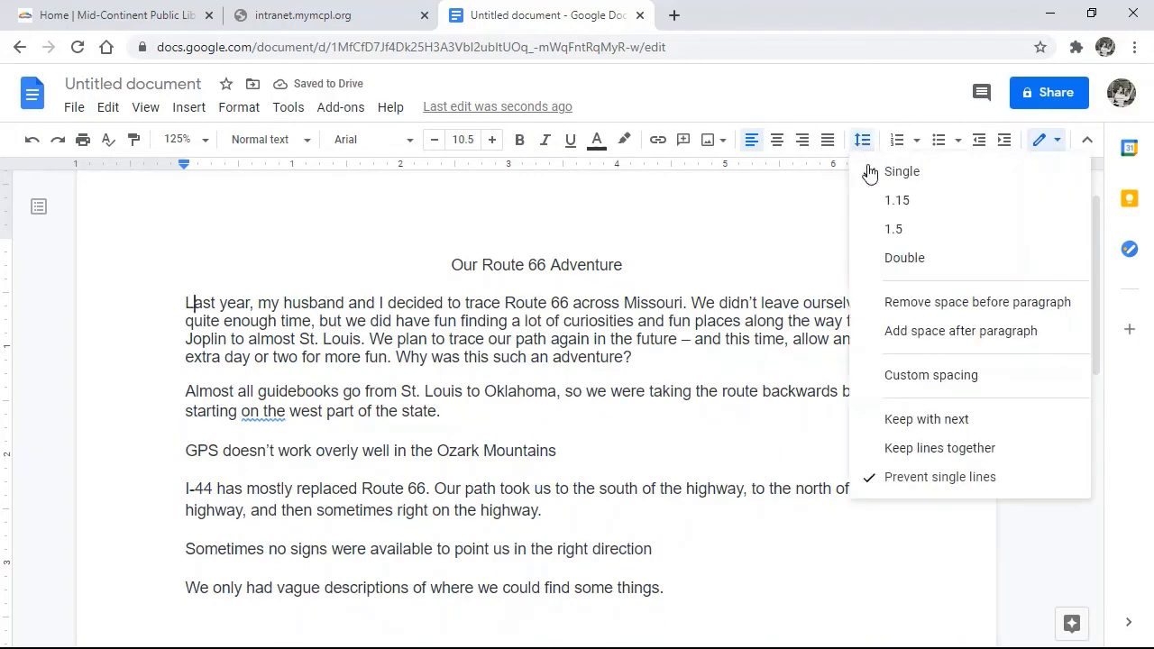
left_click(871, 200)
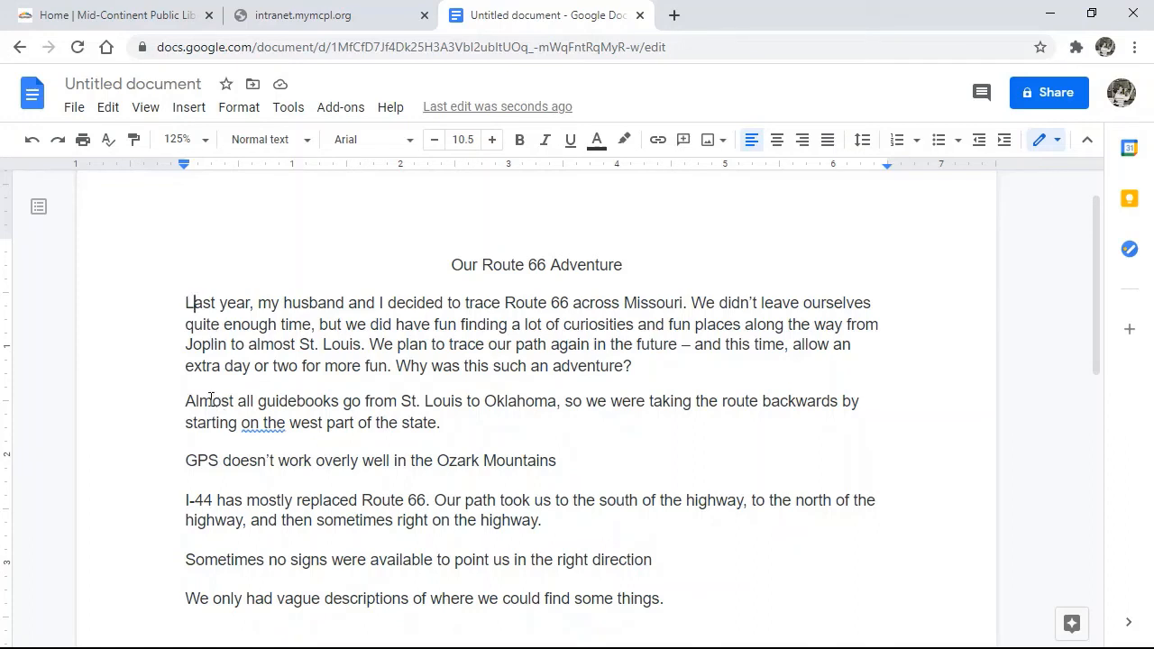
- Remove the space before the "Almost all guidebooks" paragraph
left_click(210, 402)
left_click(862, 139)
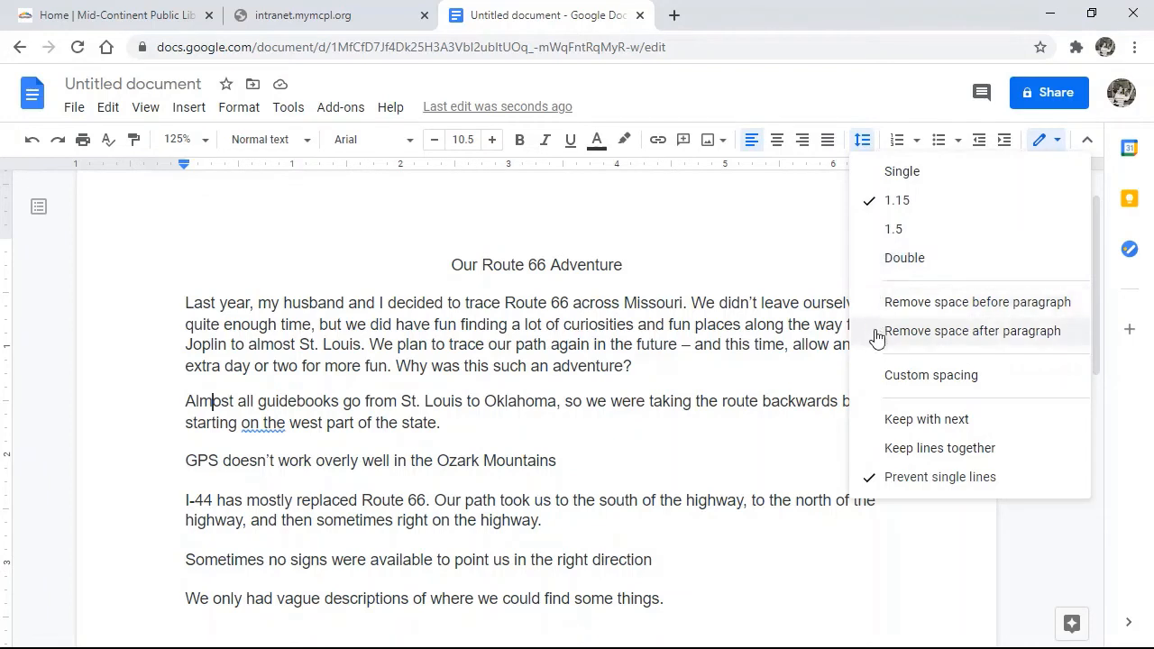
left_click(974, 304)
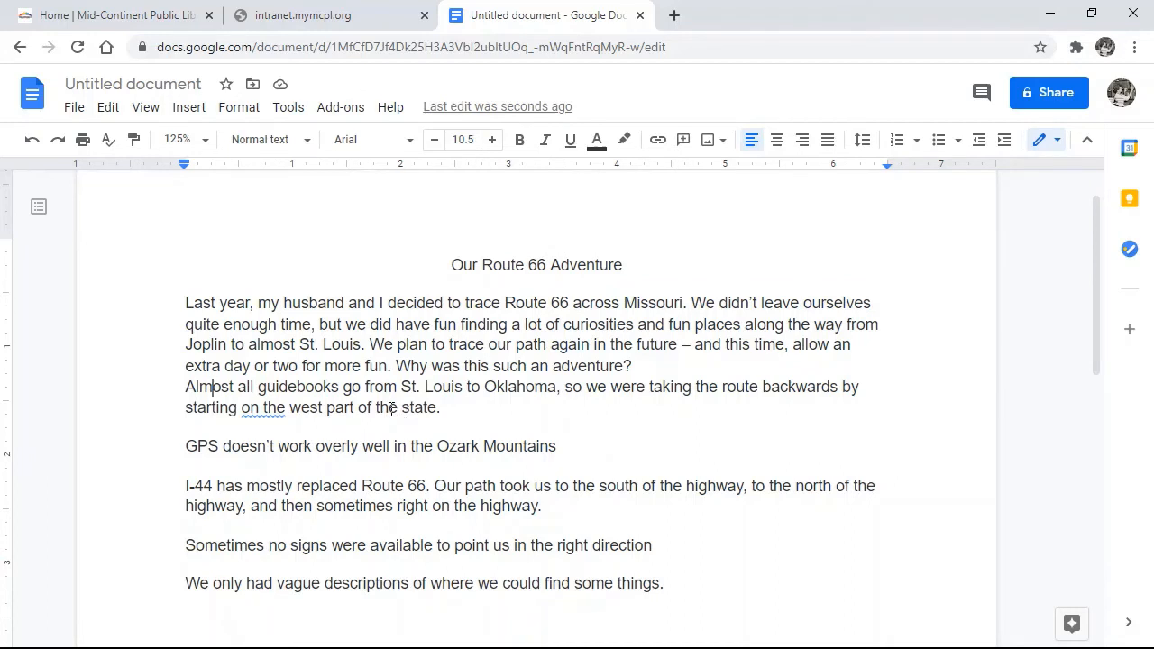
- Indent the first lines of the "Almost all guidebooks" and "Last year" paragraphs by one tab each
left_click(187, 388)
key("Tab")
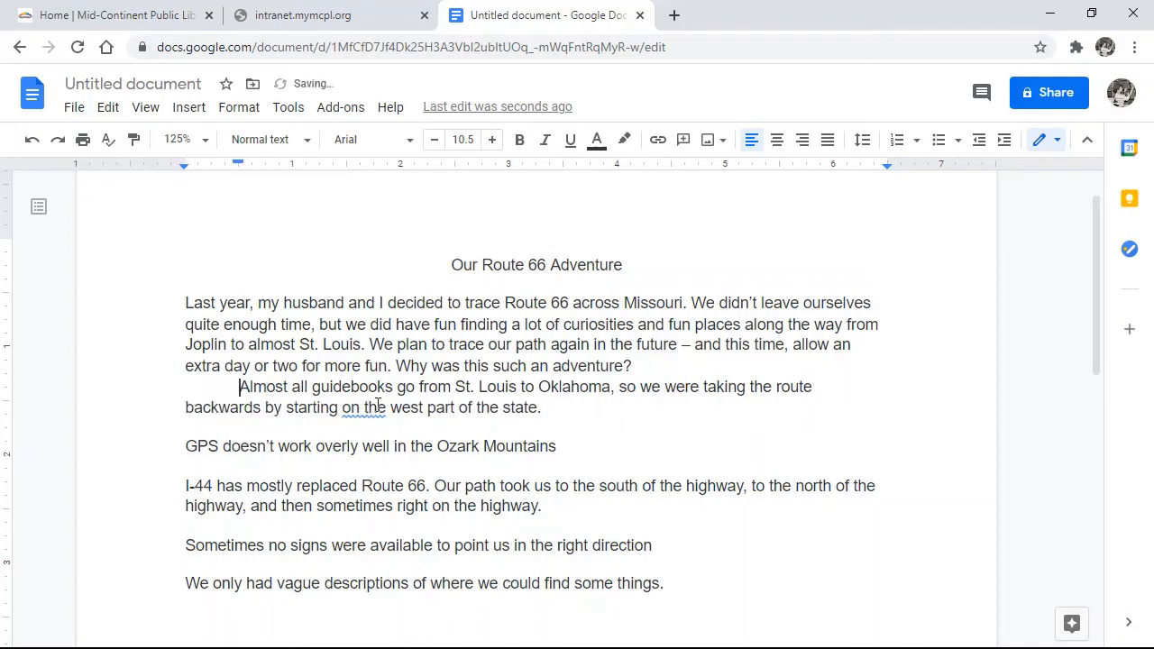
left_click(187, 303)
key("Tab")
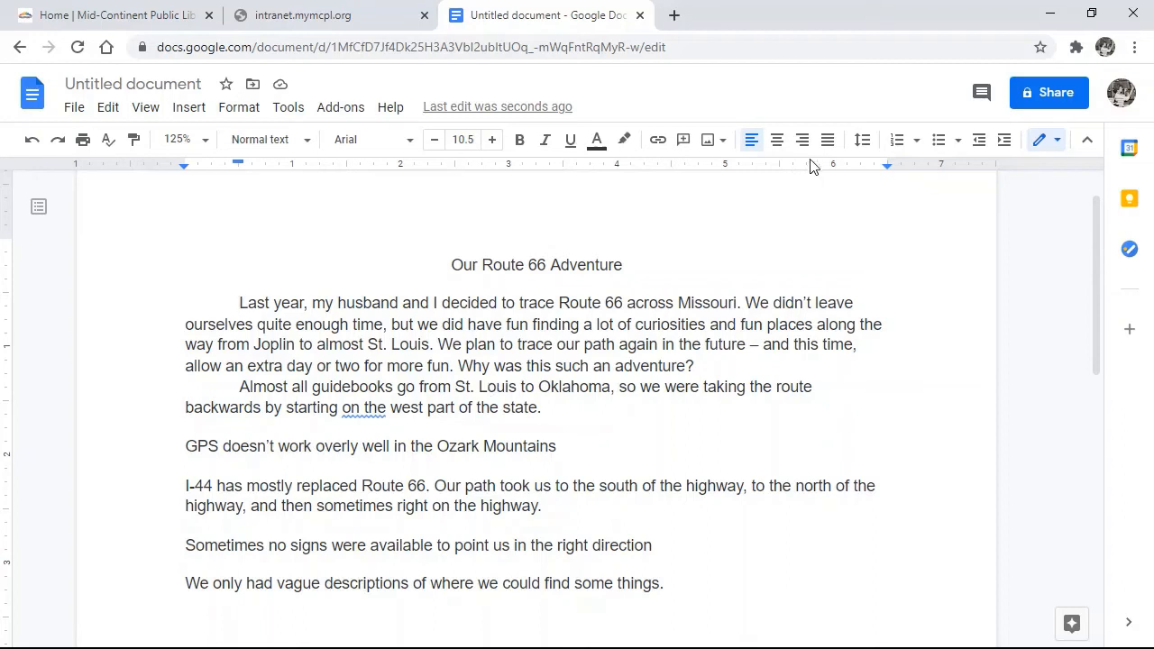
- Add space before the "Almost all guidebooks" paragraph
left_click(405, 387)
left_click(863, 143)
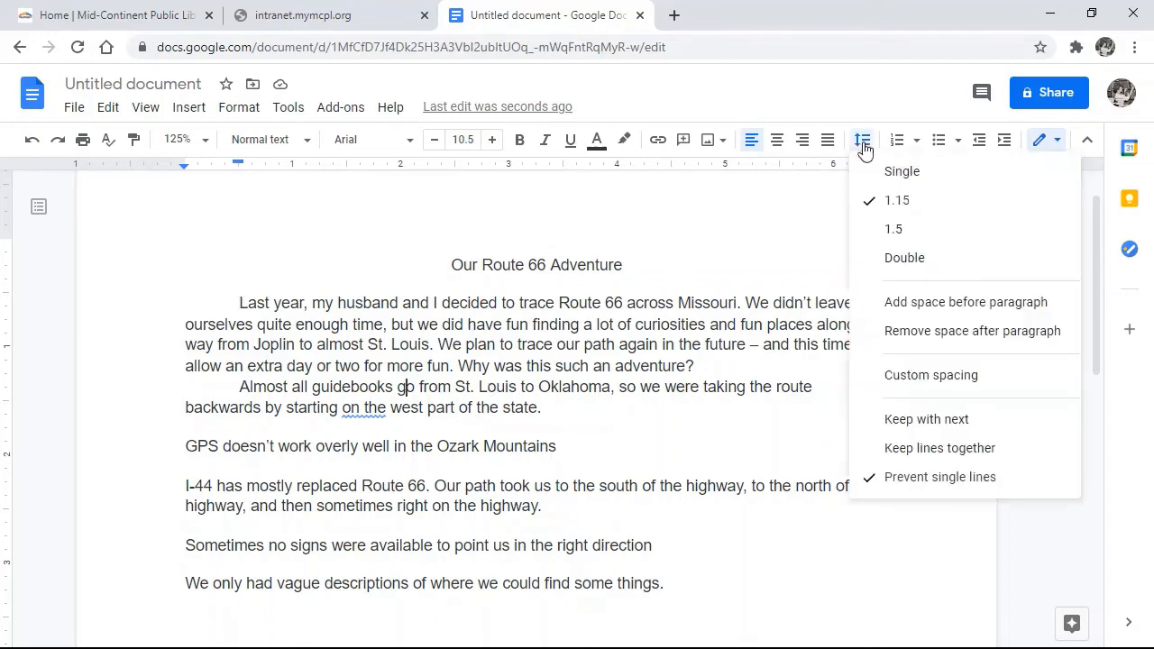
left_click(902, 307)
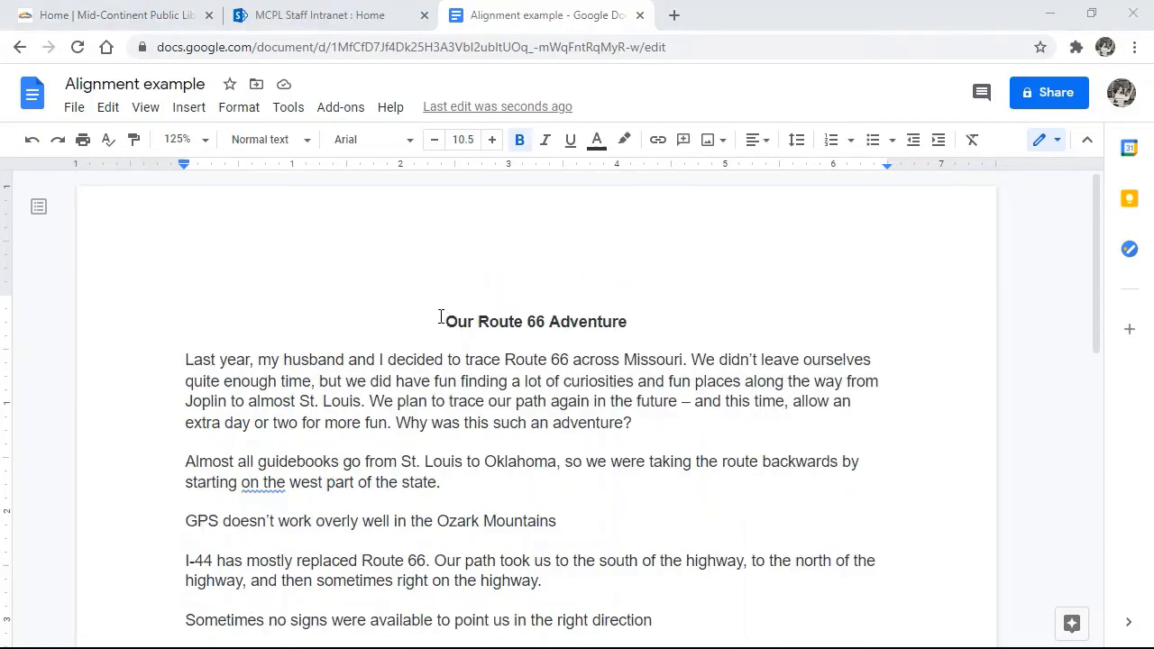
- Examine the line spacing options available for the title "Our Route 66 Adventure"
left_click(444, 319)
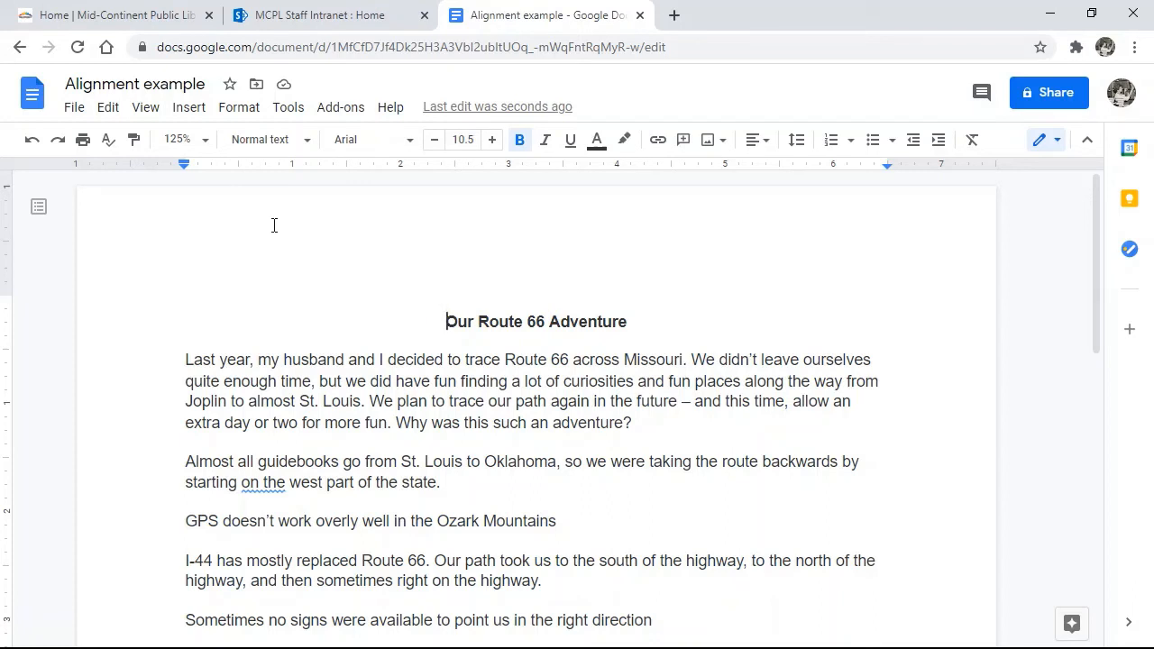
left_click(240, 109)
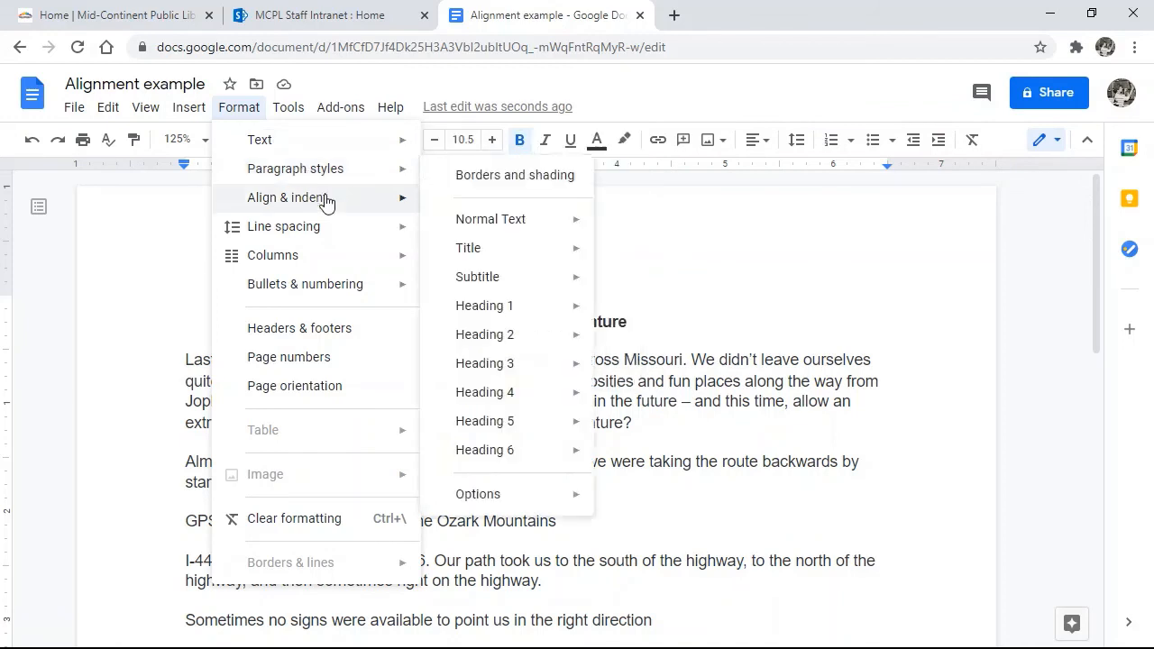
mouse_move(336, 235)
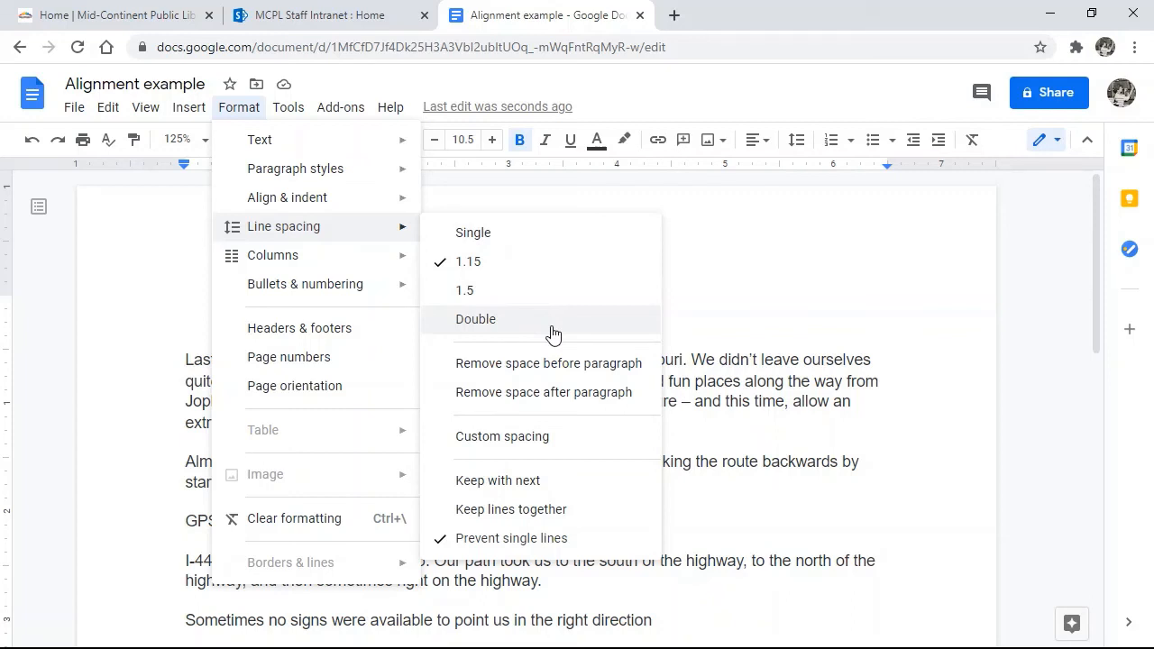
left_click(695, 269)
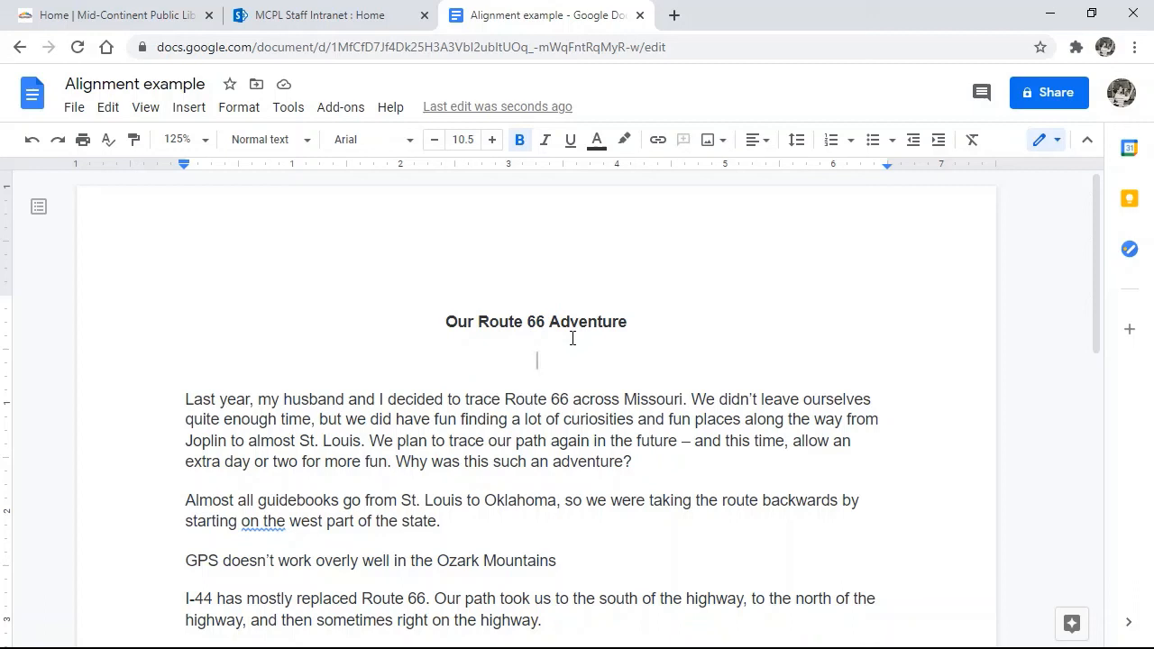
- Undo the paragraph break after the title, and add "What Fun!" directly beneath it using a line break within the same paragraph
left_click(31, 140)
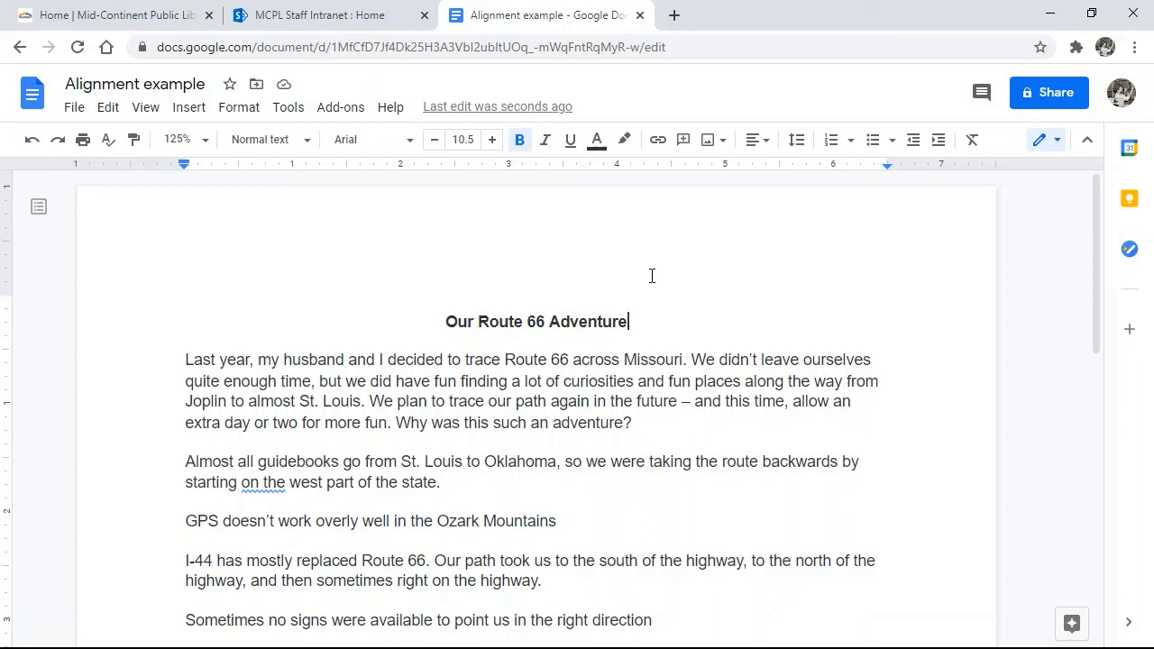
key("Return")
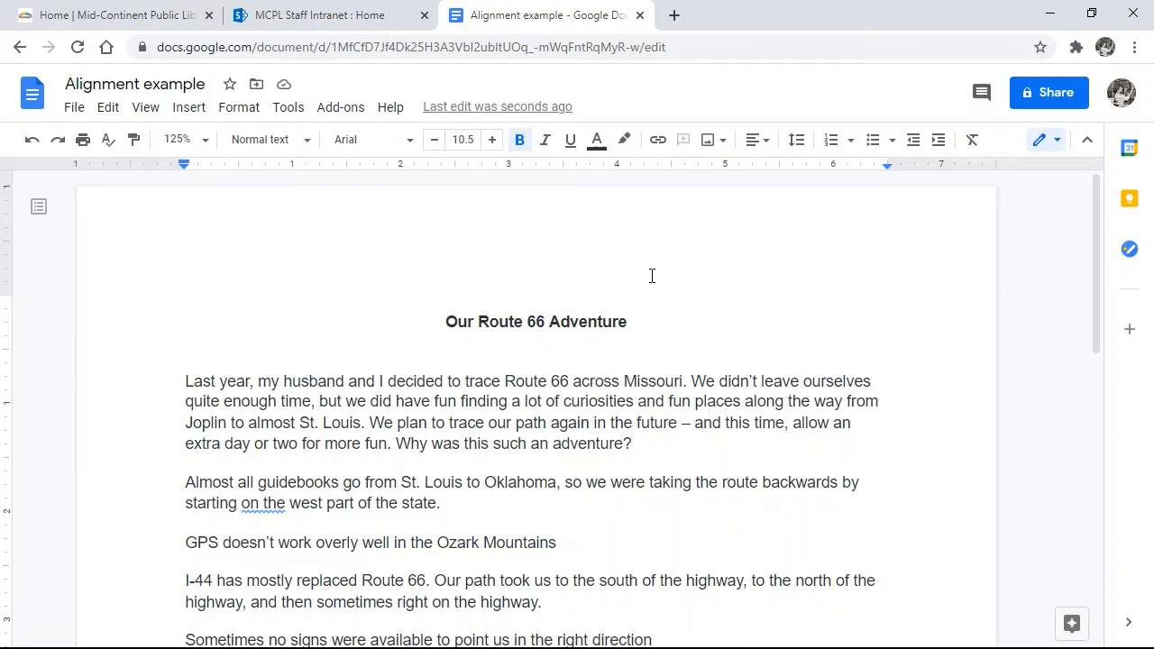
type("What Fun!")
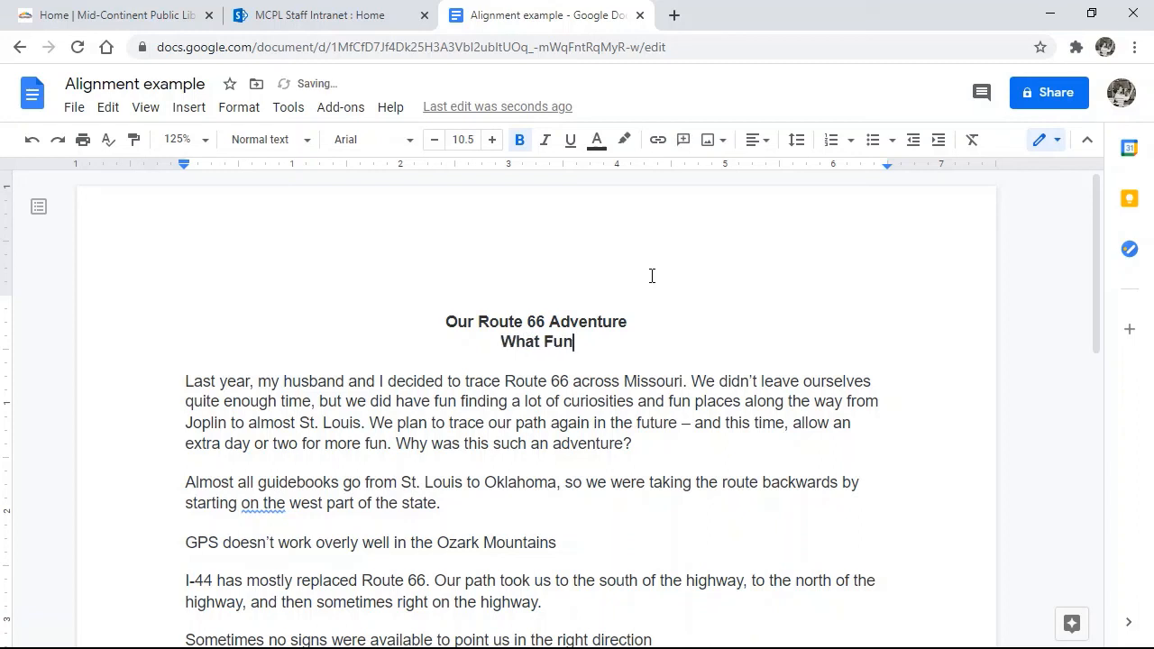